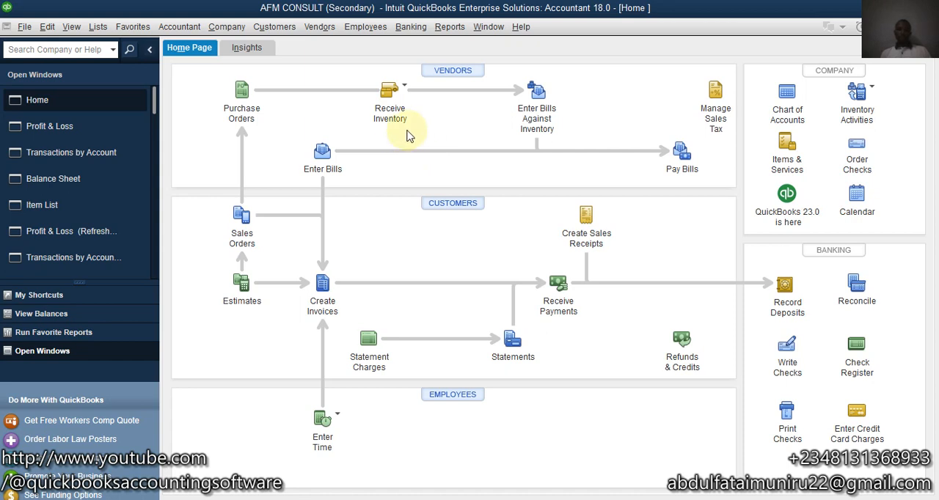
Step: Open a new customer invoice and bring up the item list
{"action": "left_click", "coordinate": [324, 292]}
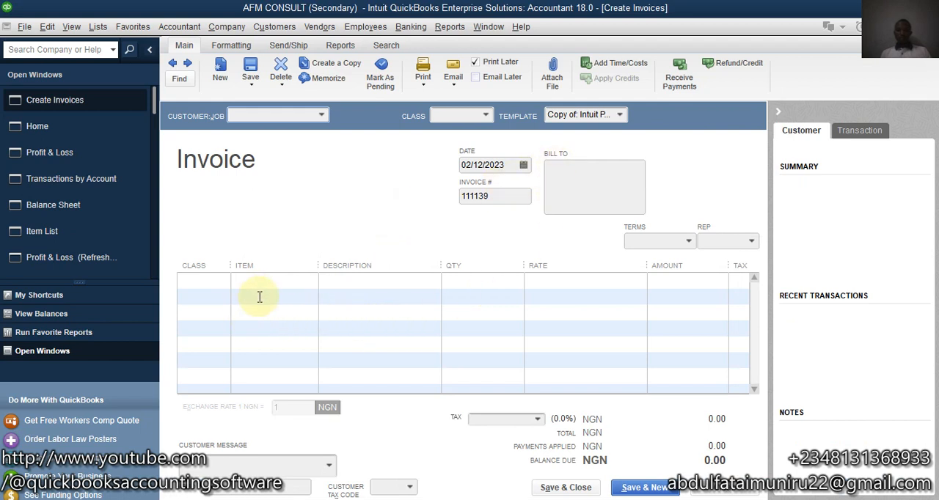
{"action": "left_click", "coordinate": [98, 27]}
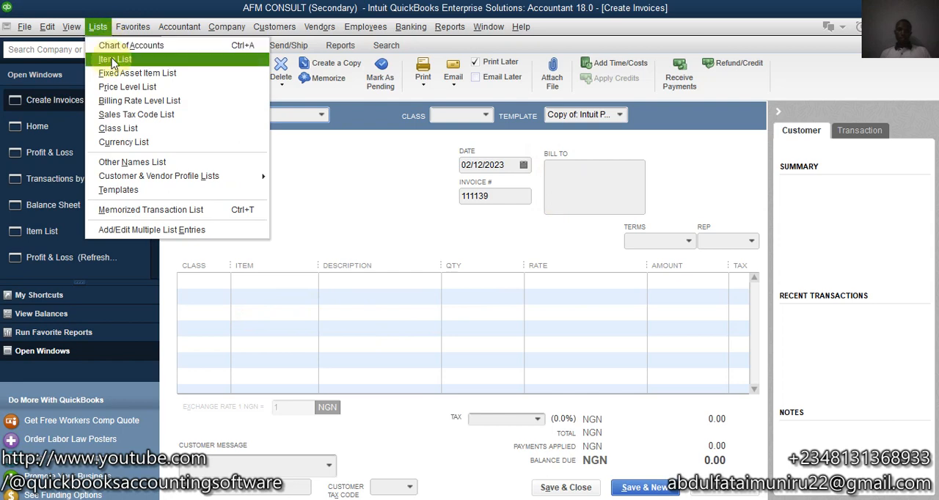
{"action": "left_click", "coordinate": [112, 60]}
{"action": "left_click", "coordinate": [381, 130]}
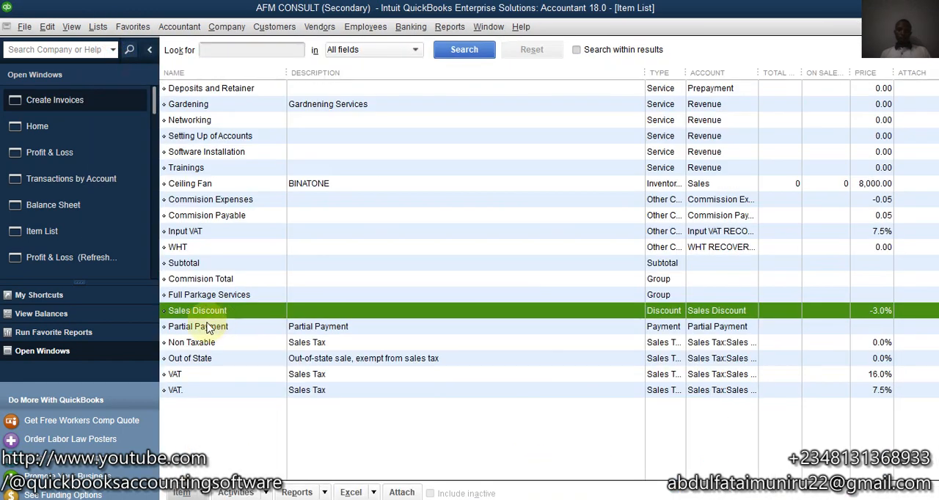
{"action": "left_click", "coordinate": [183, 264]}
{"action": "left_click", "coordinate": [206, 494]}
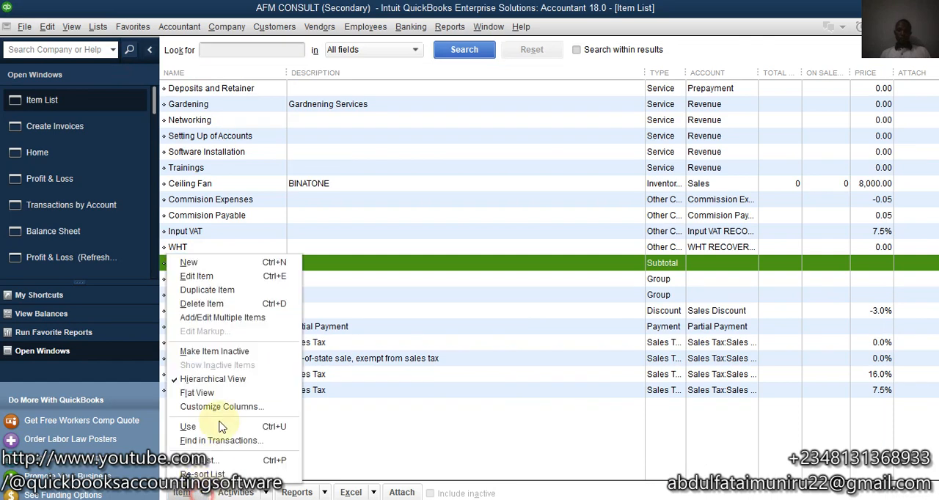
{"action": "left_click", "coordinate": [189, 262]}
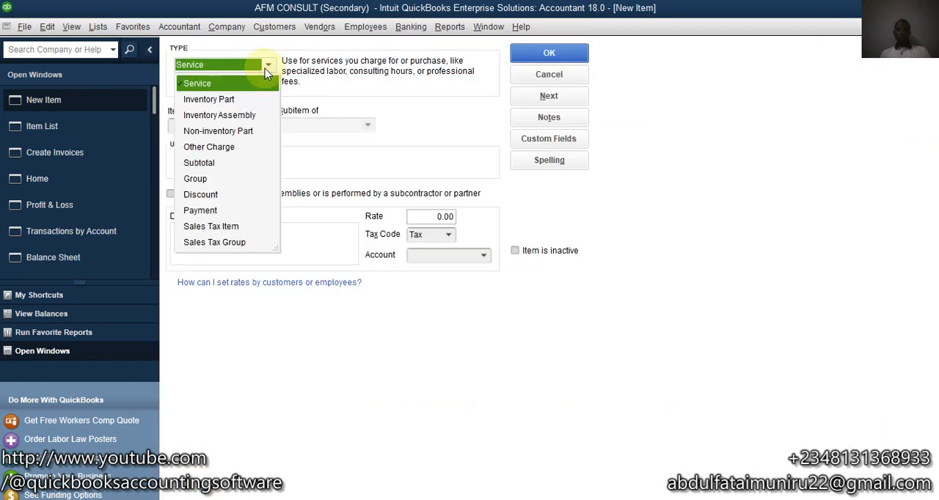
{"action": "left_click", "coordinate": [199, 163]}
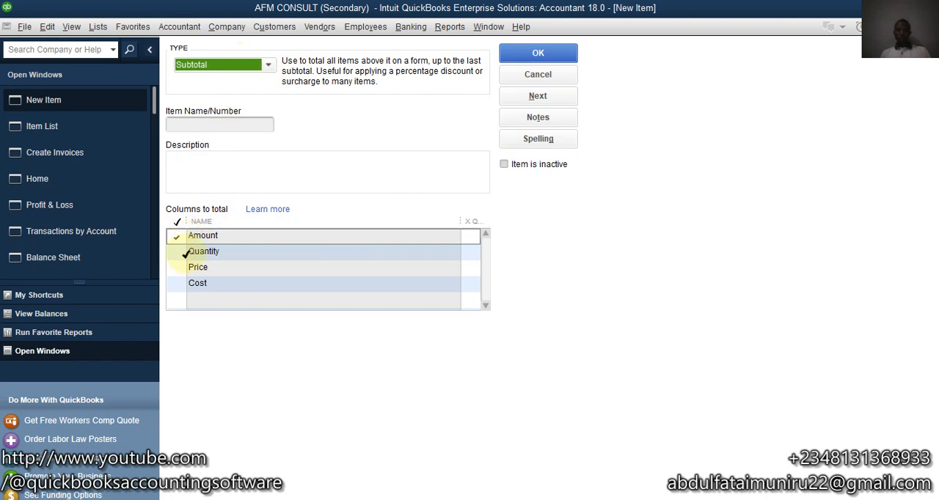
{"action": "left_click", "coordinate": [174, 251]}
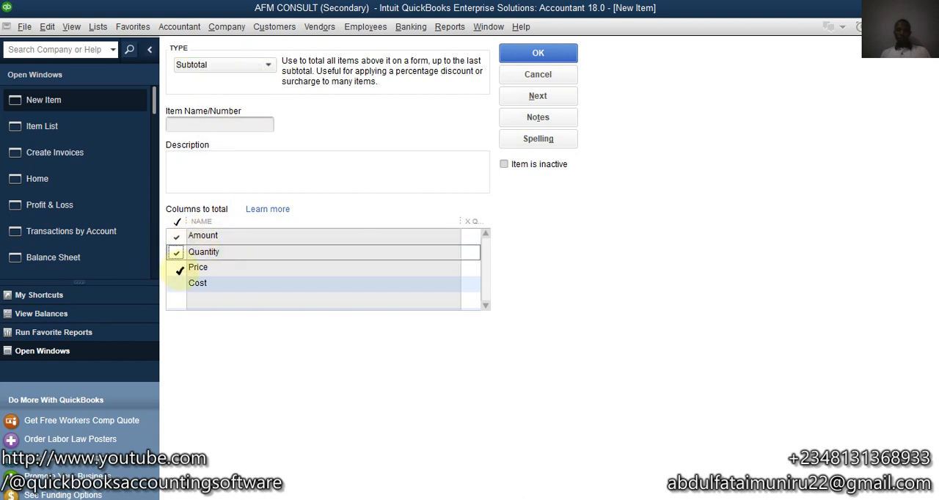
{"action": "left_click", "coordinate": [180, 267]}
{"action": "left_click", "coordinate": [183, 282]}
{"action": "left_click", "coordinate": [179, 268]}
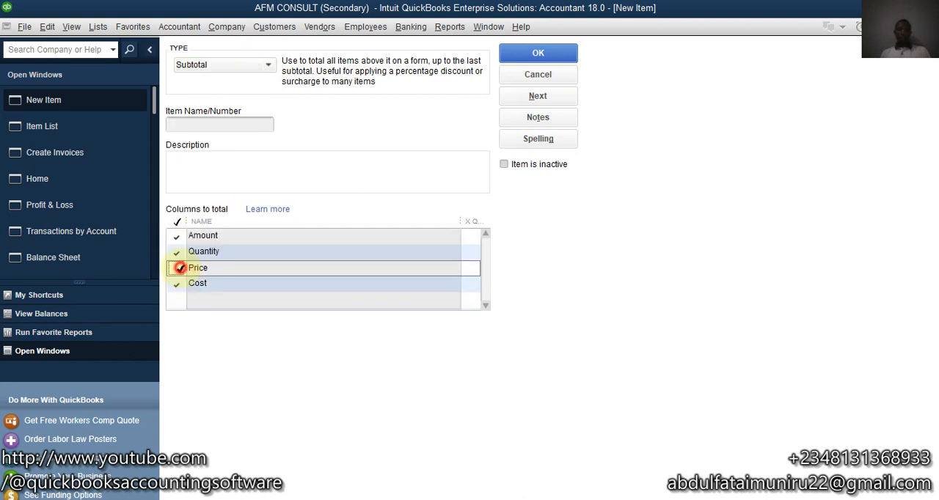
{"action": "left_click", "coordinate": [179, 283]}
{"action": "left_click", "coordinate": [177, 251]}
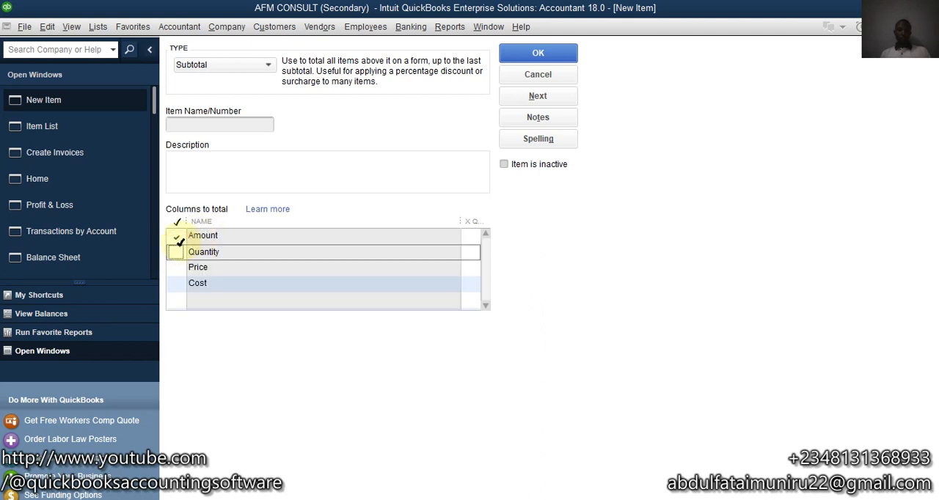
{"action": "left_click", "coordinate": [549, 78]}
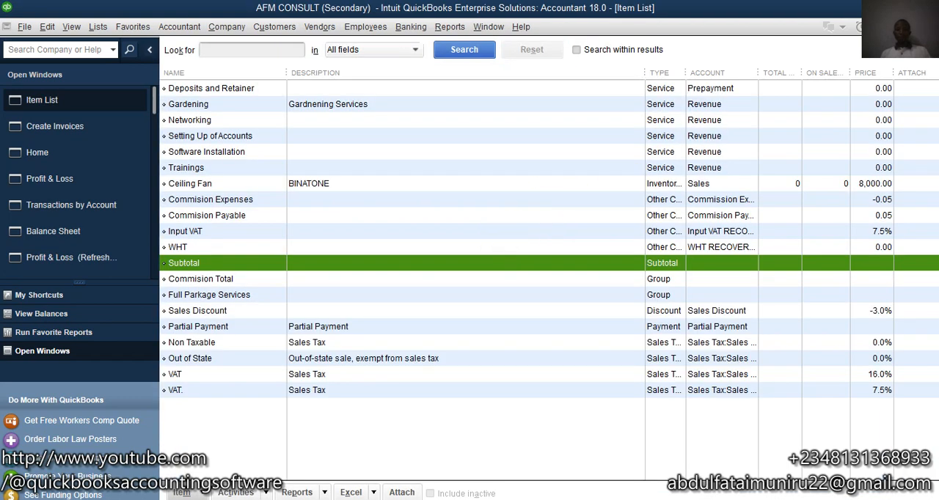
{"action": "key", "text": "Escape"}
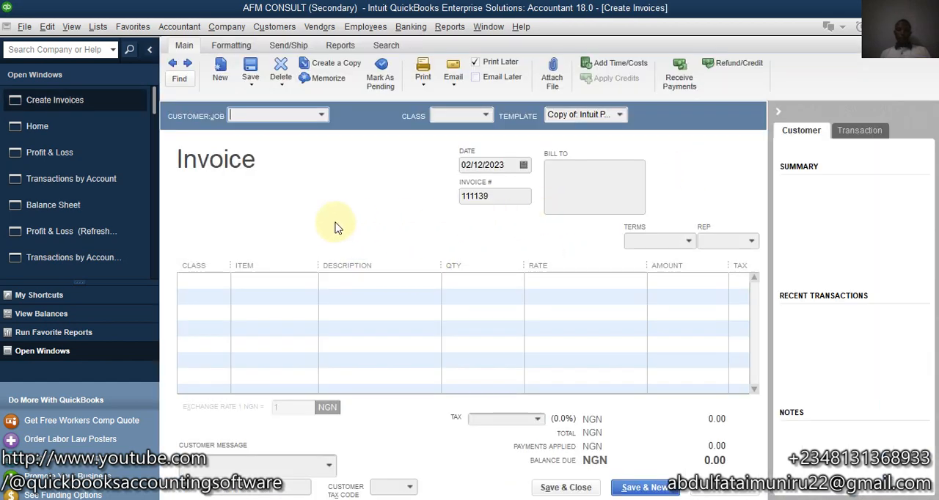
Step: Assign the invoice to the customer named Customer and enter Gardening as the first line item
{"action": "left_click", "coordinate": [323, 114]}
{"action": "left_click", "coordinate": [265, 183]}
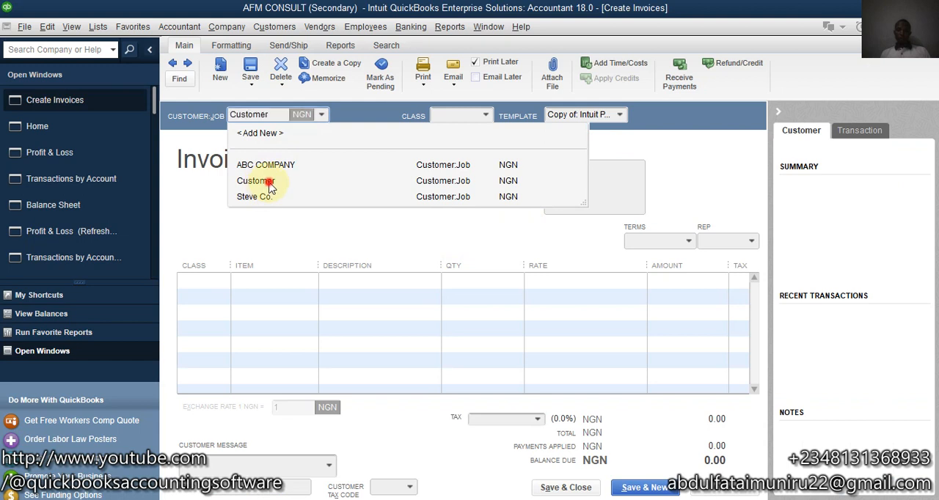
{"action": "left_click", "coordinate": [279, 286]}
{"action": "left_click", "coordinate": [310, 281]}
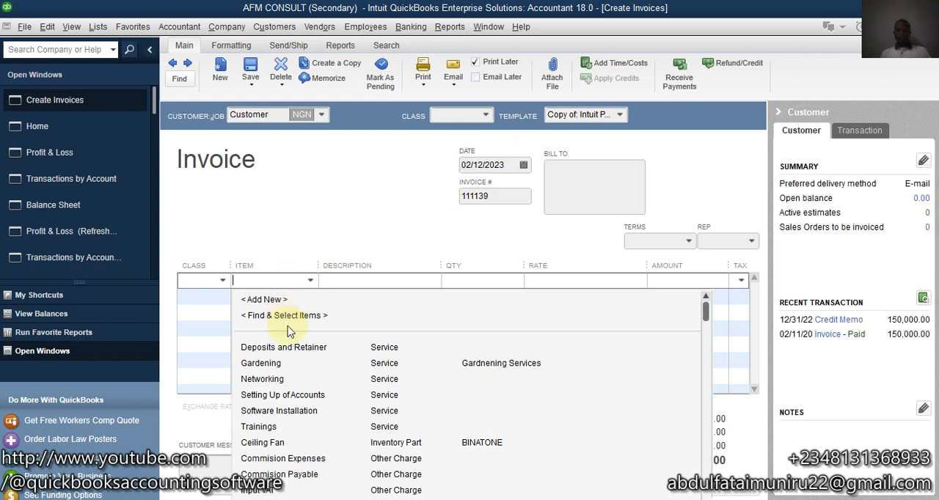
{"action": "left_click", "coordinate": [290, 363]}
Step: Add Networking as the second line item of the invoice
{"action": "left_click", "coordinate": [287, 295]}
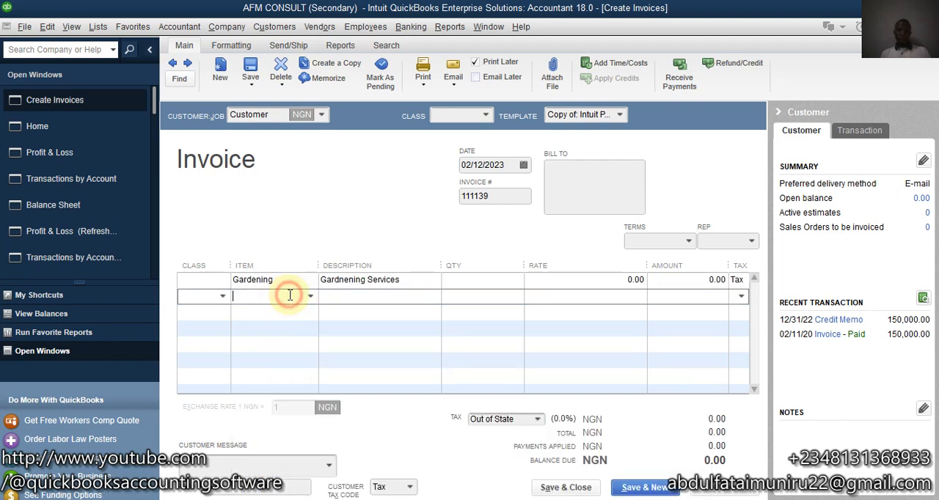
{"action": "left_click", "coordinate": [314, 297]}
{"action": "left_click", "coordinate": [267, 335]}
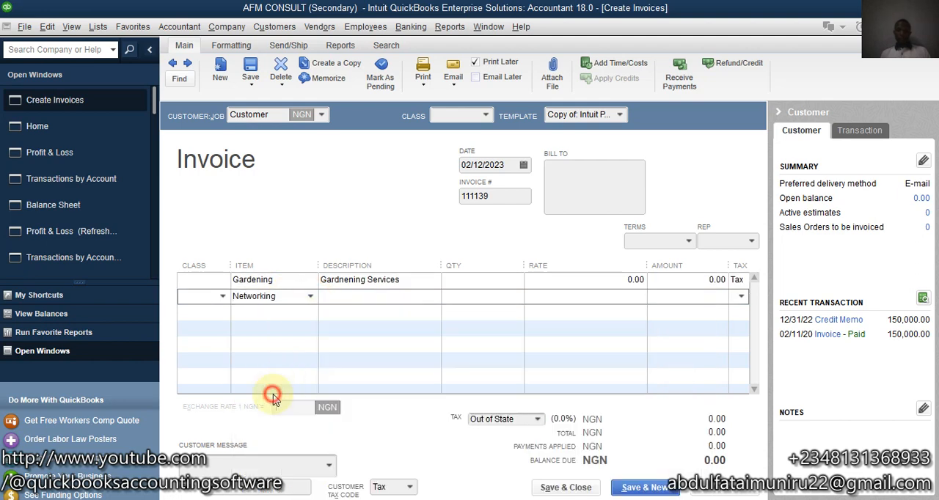
Step: Set the amount of the Gardening line to 22,500
{"action": "left_click", "coordinate": [561, 277]}
{"action": "left_click", "coordinate": [678, 280]}
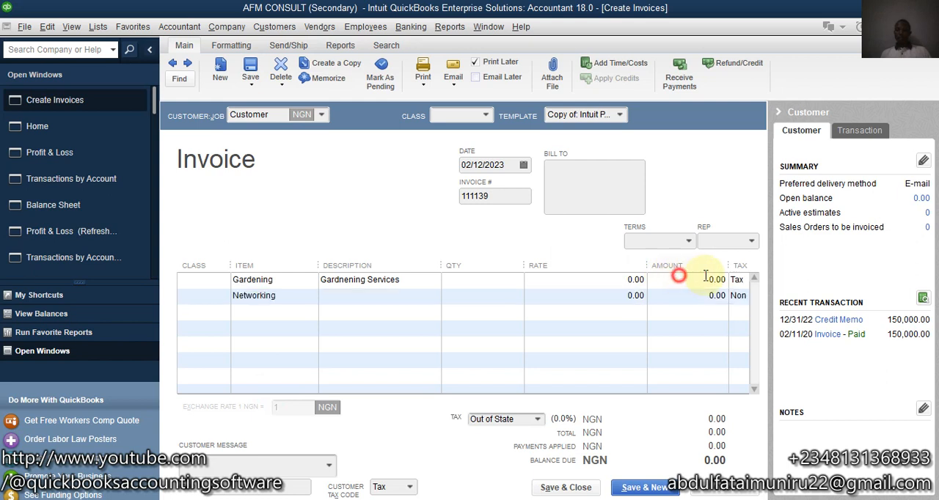
{"action": "type", "text": "22"}
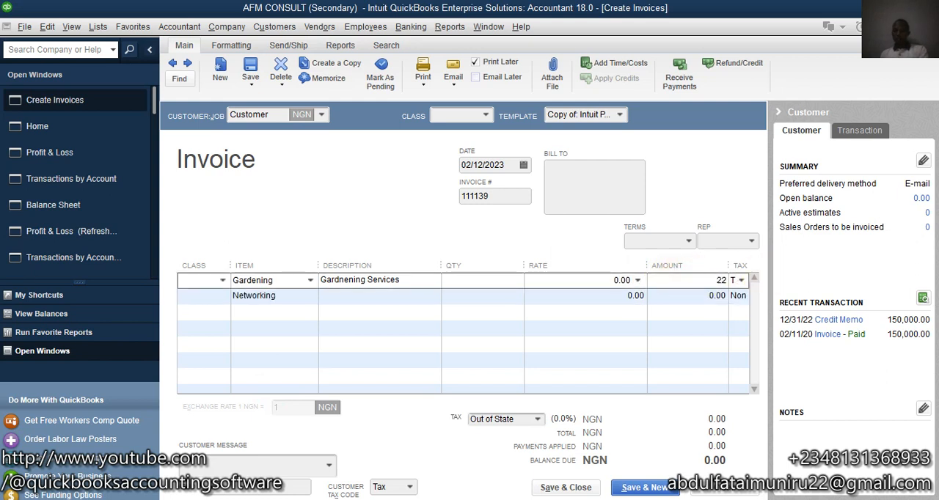
{"action": "type", "text": ",500"}
Step: Set the amount of the Networking line to 12,600
{"action": "left_click", "coordinate": [696, 295]}
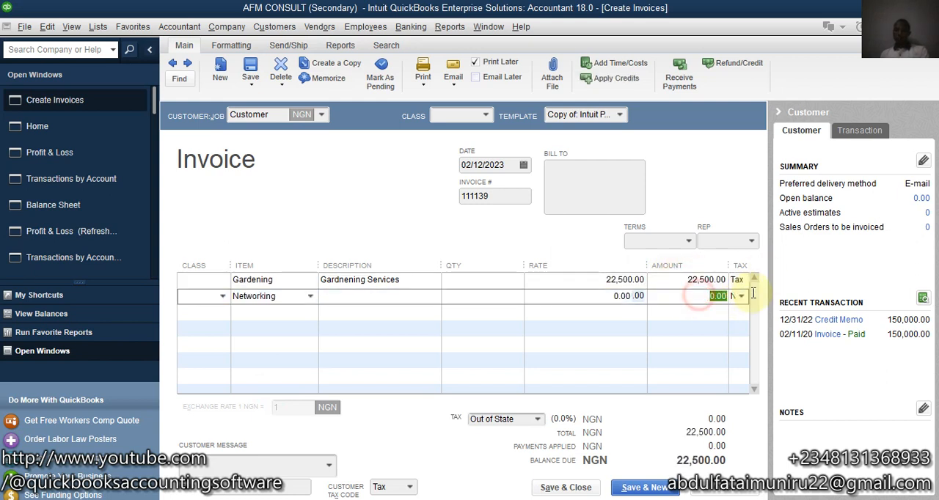
{"action": "type", "text": "1"}
{"action": "type", "text": "2,6"}
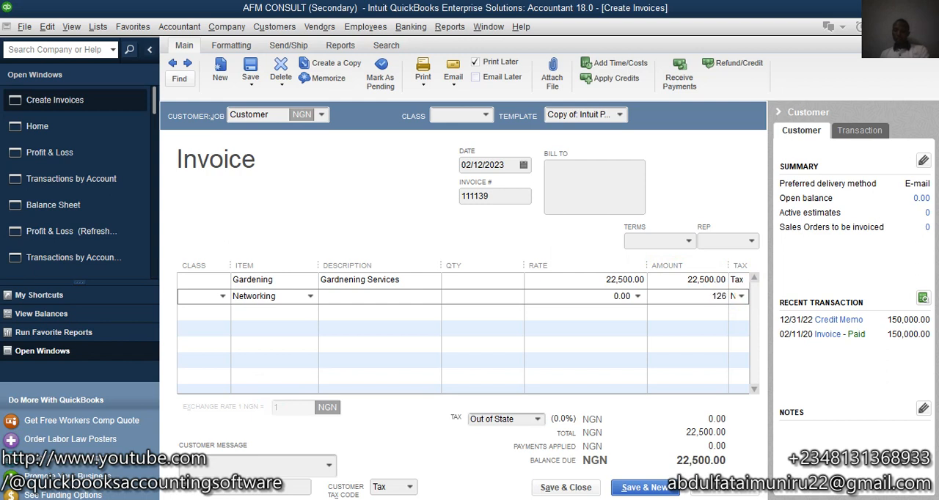
{"action": "type", "text": "00"}
{"action": "left_click", "coordinate": [569, 297]}
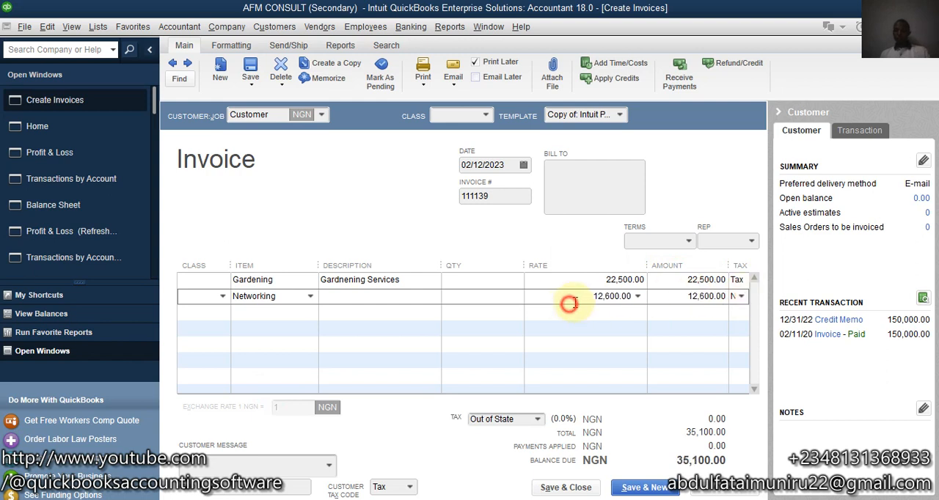
Step: Change the tax code of the Gardening line to Non and widen the Tax column
{"action": "left_click", "coordinate": [739, 279]}
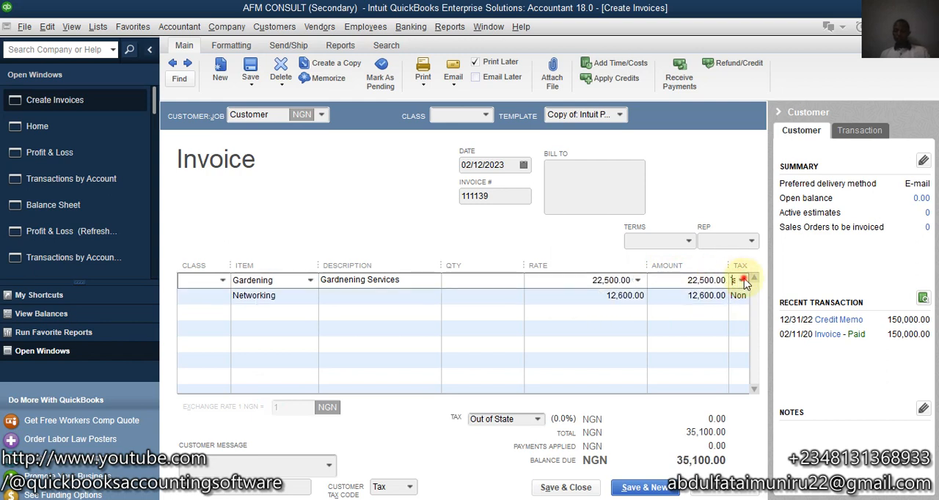
{"action": "left_click", "coordinate": [741, 280]}
{"action": "left_click", "coordinate": [704, 354]}
{"action": "left_click_drag", "start_coordinate": [730, 270], "coordinate": [711, 272]}
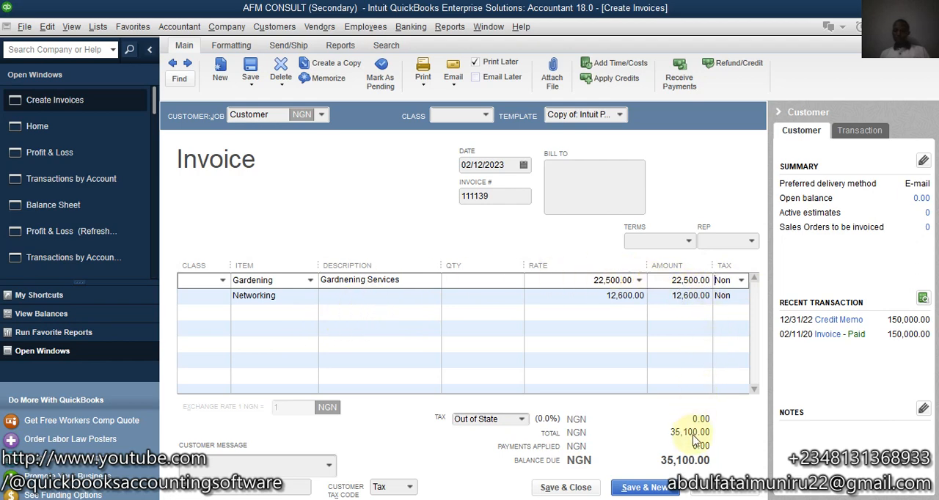
Step: Add the Sales Discount item as the third line of the invoice
{"action": "left_click", "coordinate": [265, 313]}
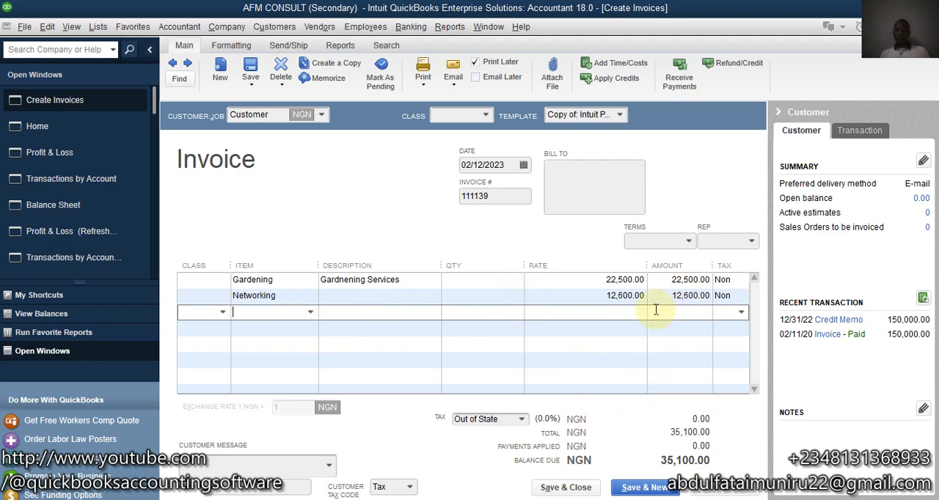
{"action": "left_click", "coordinate": [311, 313]}
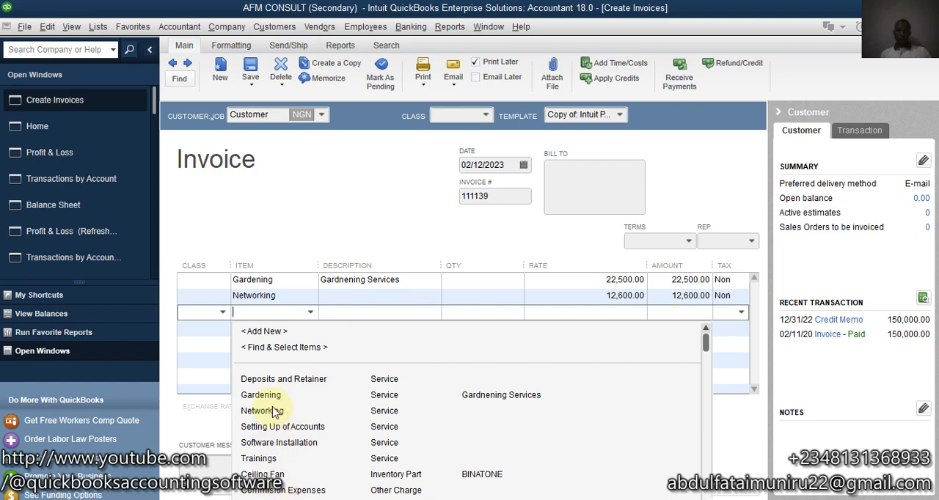
{"action": "type", "text": "Sales Discount"}
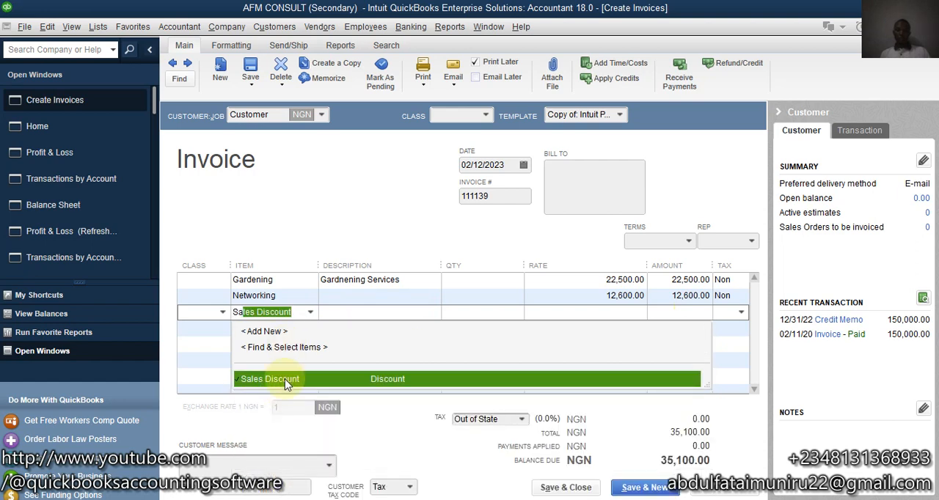
{"action": "left_click", "coordinate": [284, 379]}
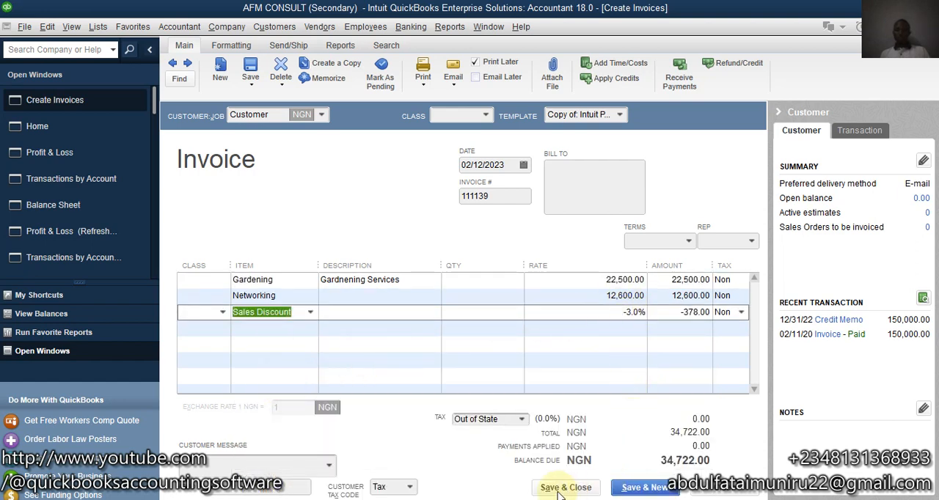
Step: Switch to Calculator and check the discount by computing 12600 × 3 ÷ 100, keeping the invoice in view
{"action": "key", "text": "alt+Tab"}
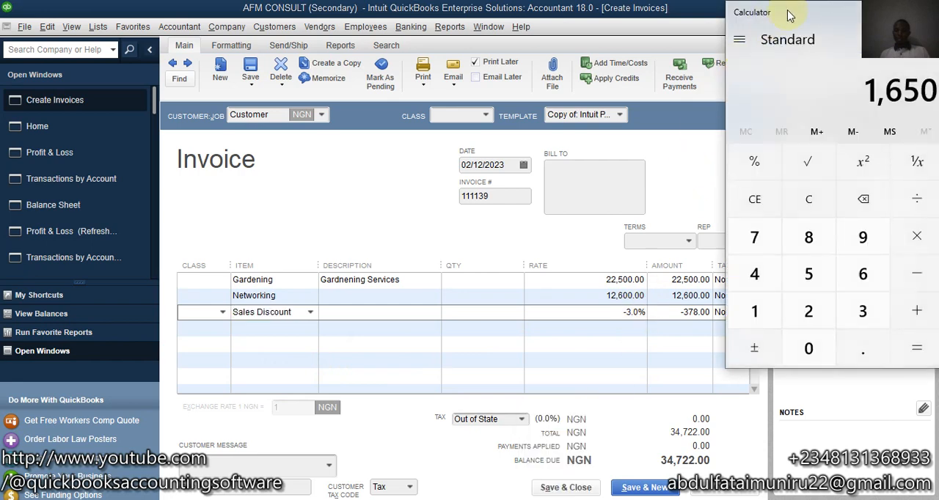
{"action": "left_click_drag", "start_coordinate": [787, 11], "coordinate": [300, 60]}
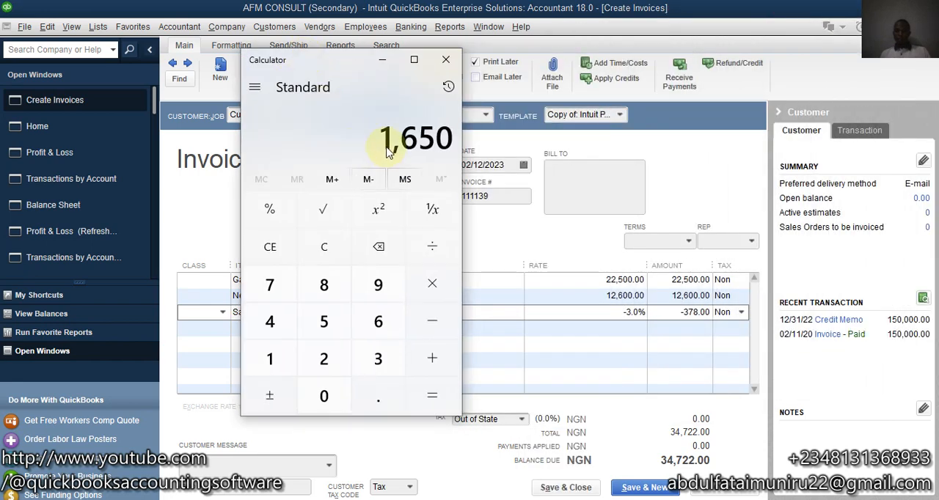
{"action": "key", "text": "Delete"}
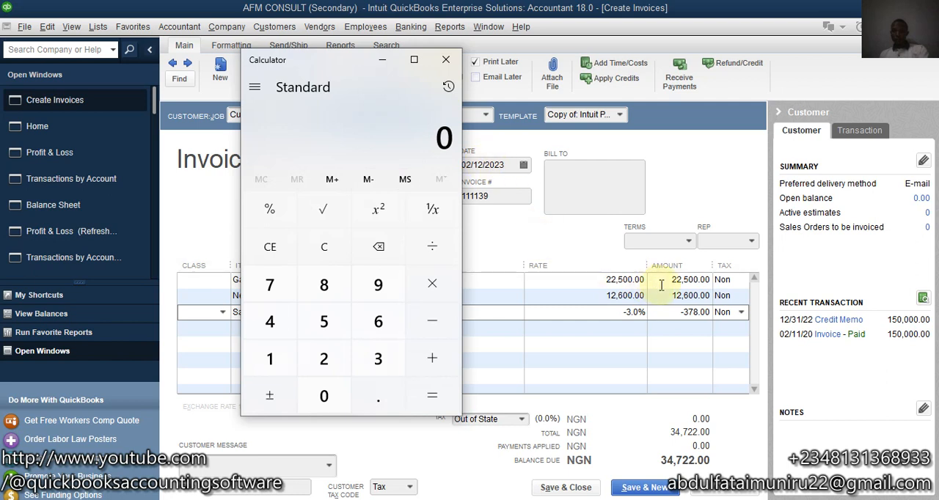
{"action": "type", "text": "126"}
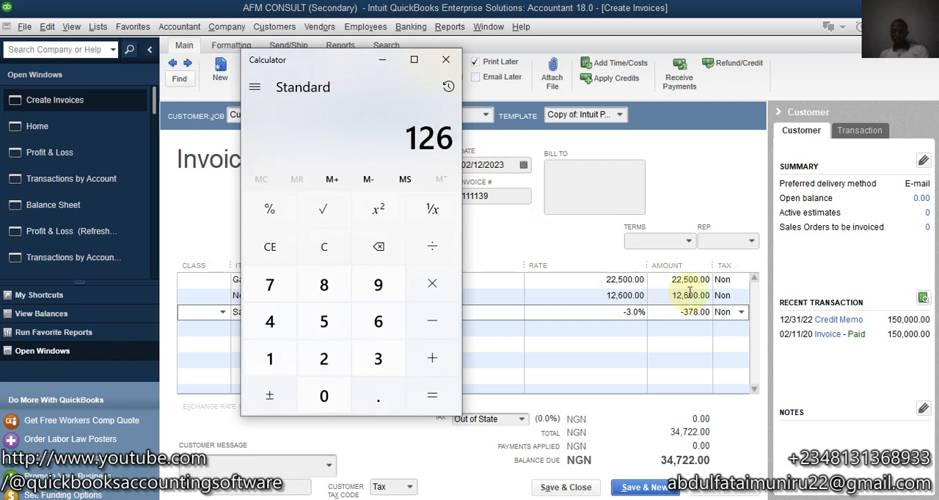
{"action": "type", "text": "00*3"}
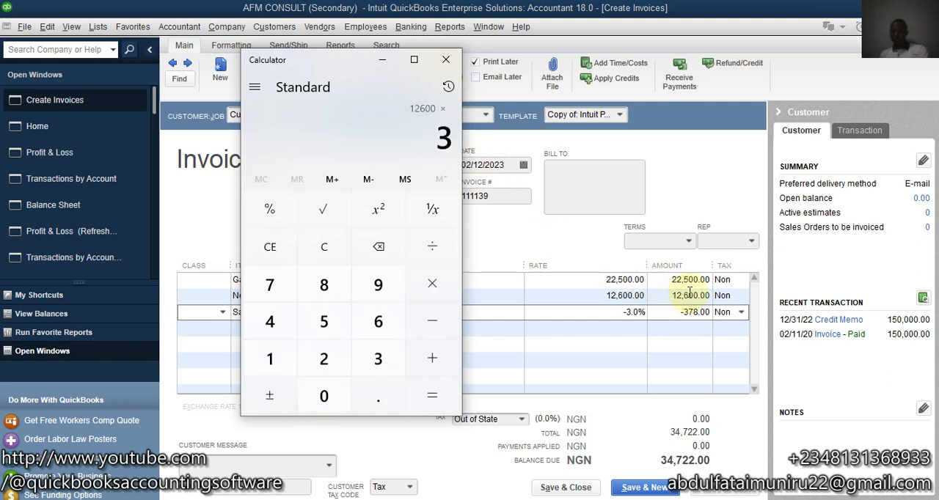
{"action": "type", "text": "/100"}
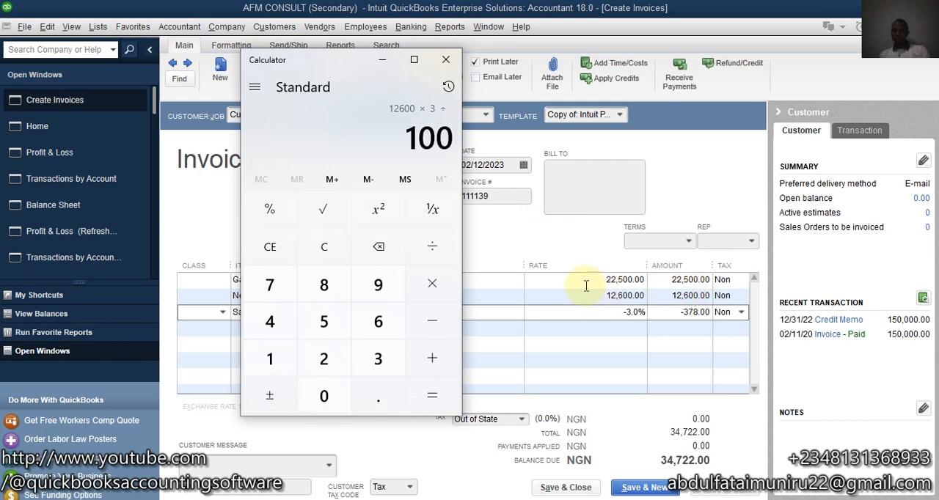
{"action": "key", "text": "Return"}
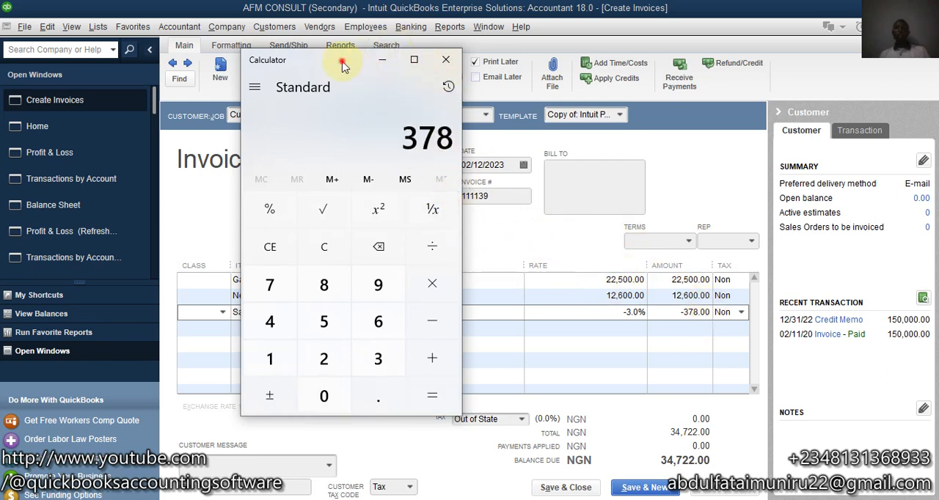
{"action": "left_click_drag", "start_coordinate": [346, 63], "coordinate": [905, 19]}
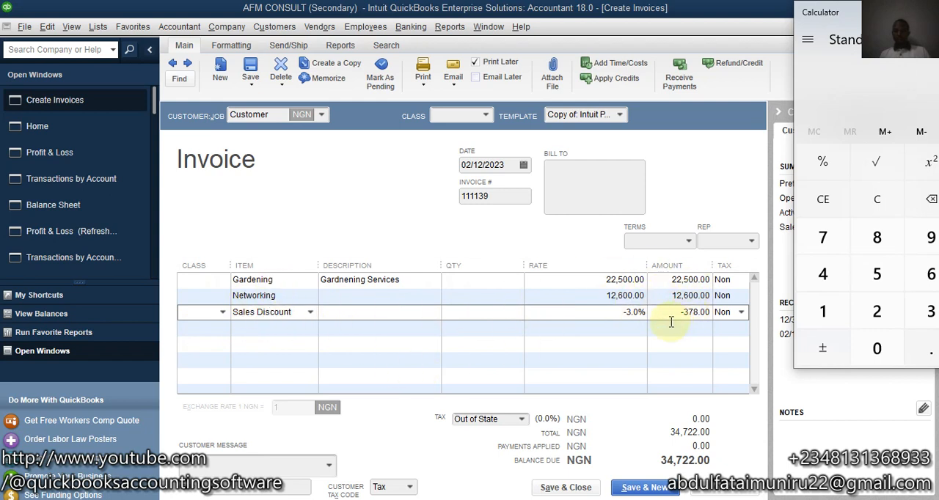
Step: Replace the third invoice line's item with Subtotal and add the Sales Discount item on the line below it
{"action": "left_click", "coordinate": [311, 311]}
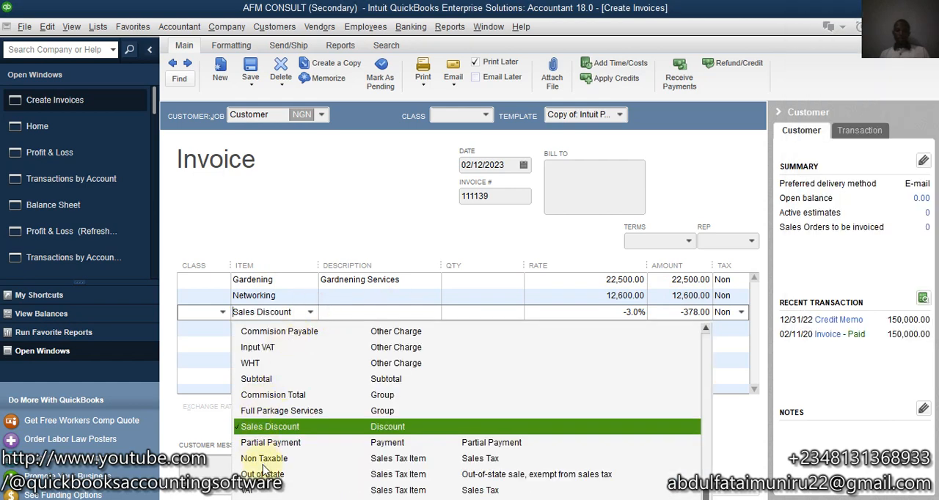
{"action": "left_click", "coordinate": [256, 379]}
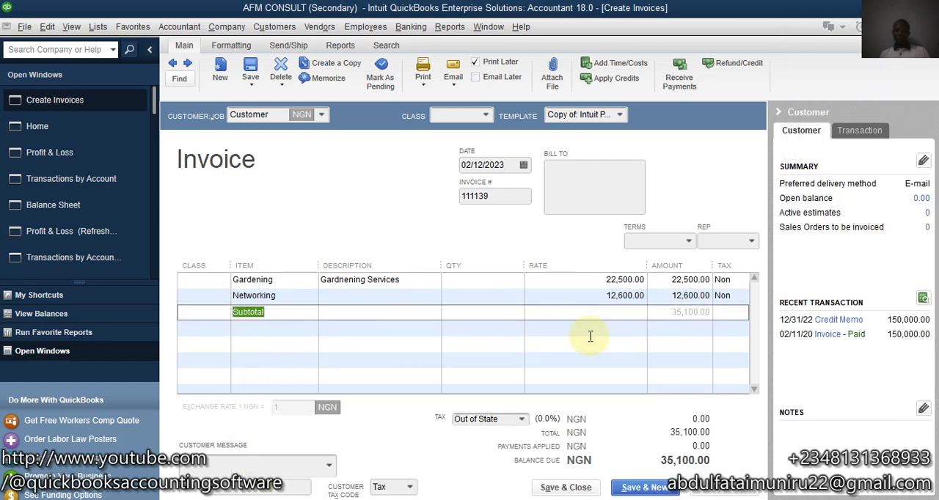
{"action": "left_click", "coordinate": [267, 328]}
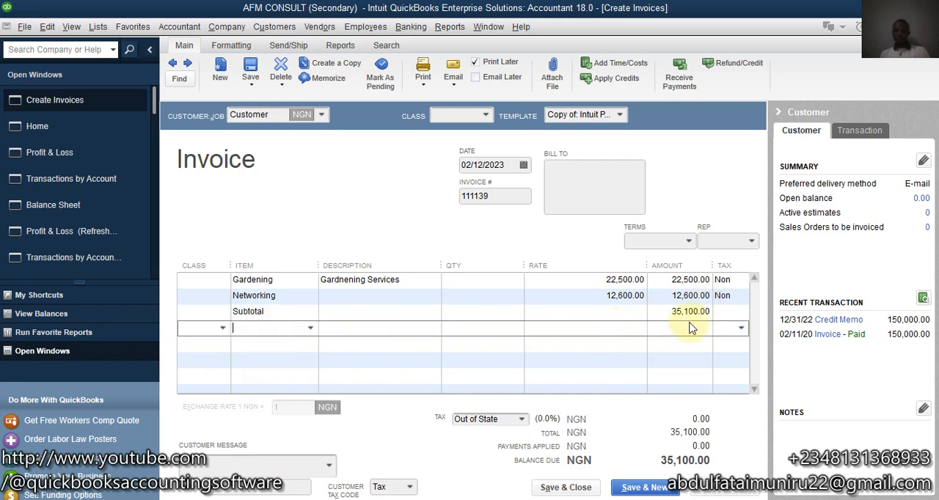
{"action": "left_click", "coordinate": [313, 328]}
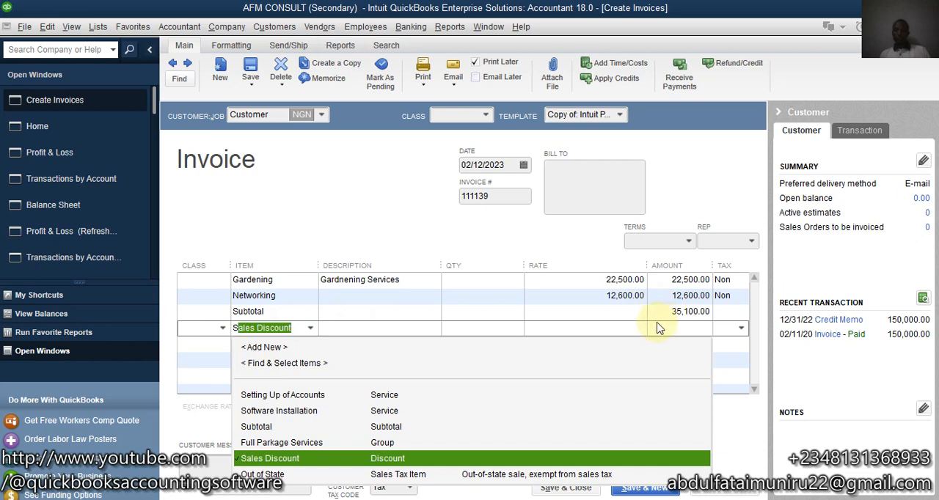
{"action": "left_click", "coordinate": [269, 459]}
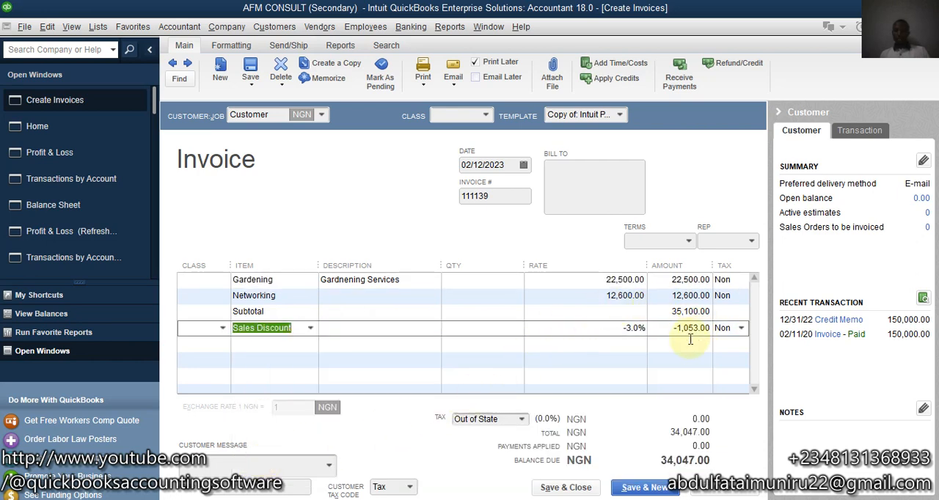
Step: Switch to Calculator, check the discount on the subtotal by computing 35100 × 3 ÷ 100, and close Calculator
{"action": "left_click", "coordinate": [792, 499]}
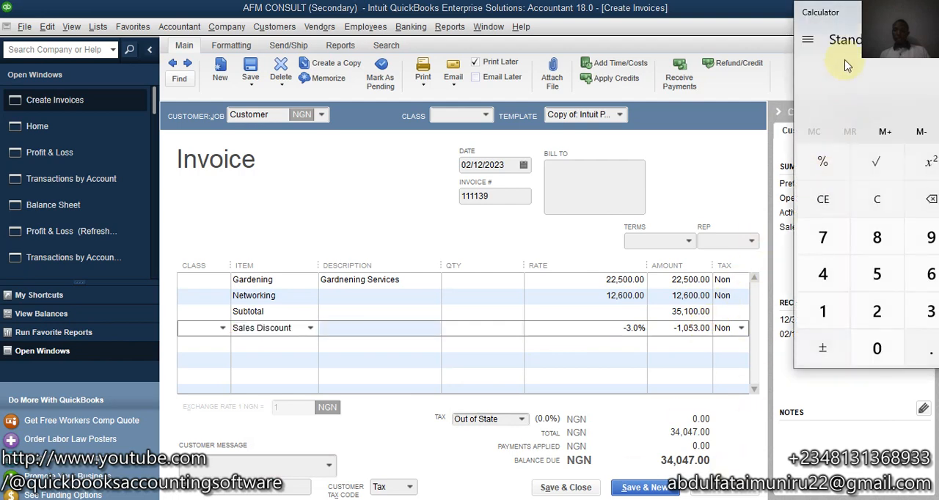
{"action": "left_click_drag", "start_coordinate": [857, 16], "coordinate": [266, 82]}
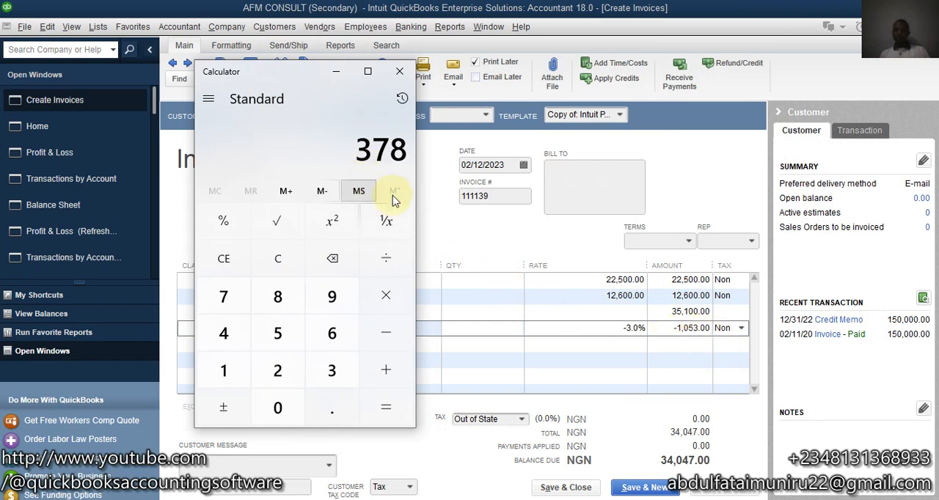
{"action": "key", "text": "Delete"}
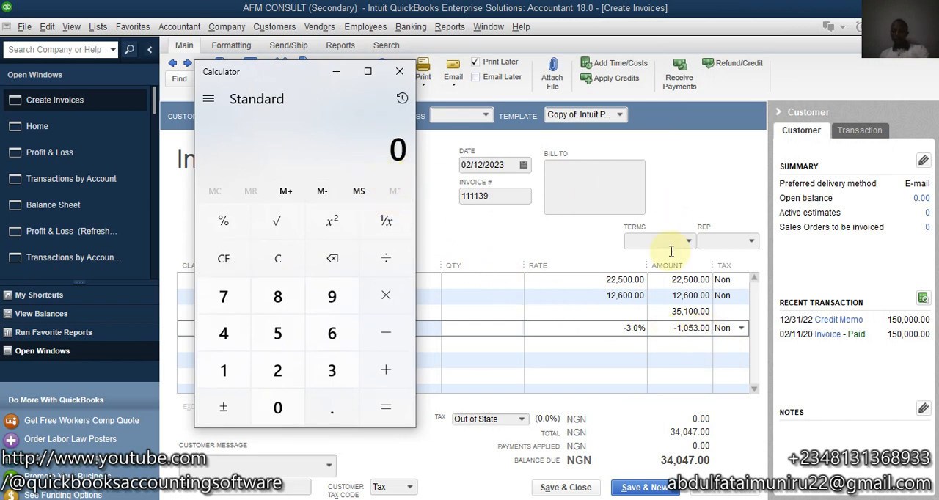
{"action": "type", "text": "35100*"}
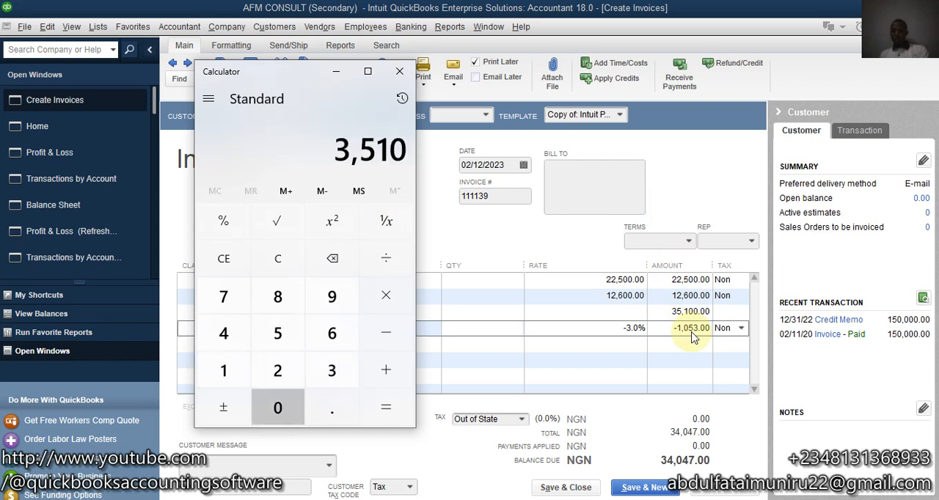
{"action": "type", "text": "3/100"}
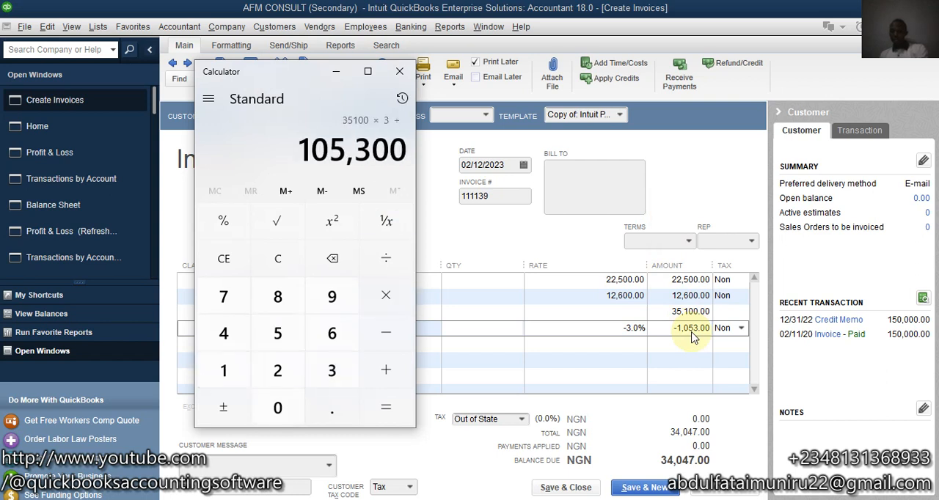
{"action": "key", "text": "Return"}
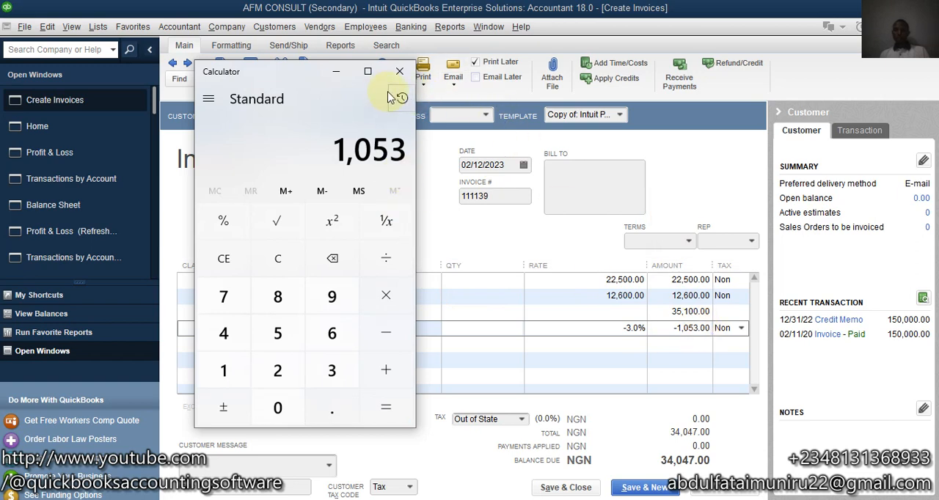
{"action": "left_click", "coordinate": [399, 71]}
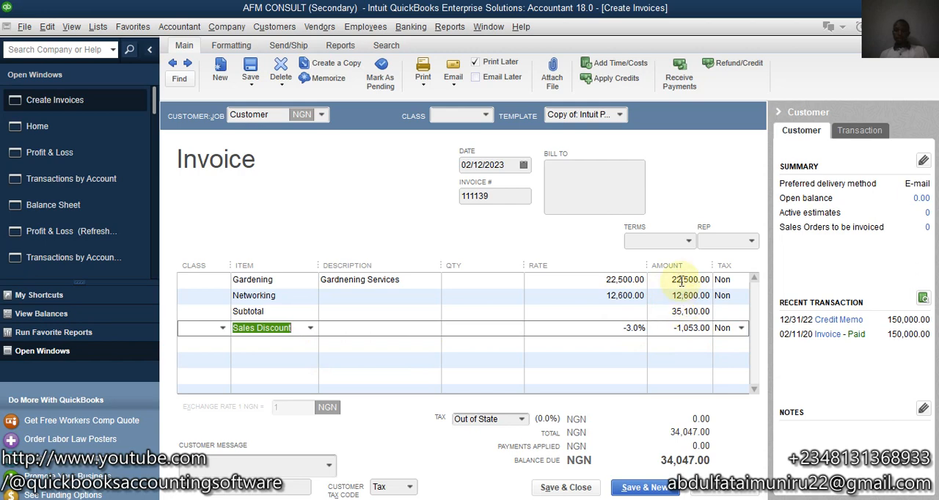
{"action": "left_click", "coordinate": [278, 345]}
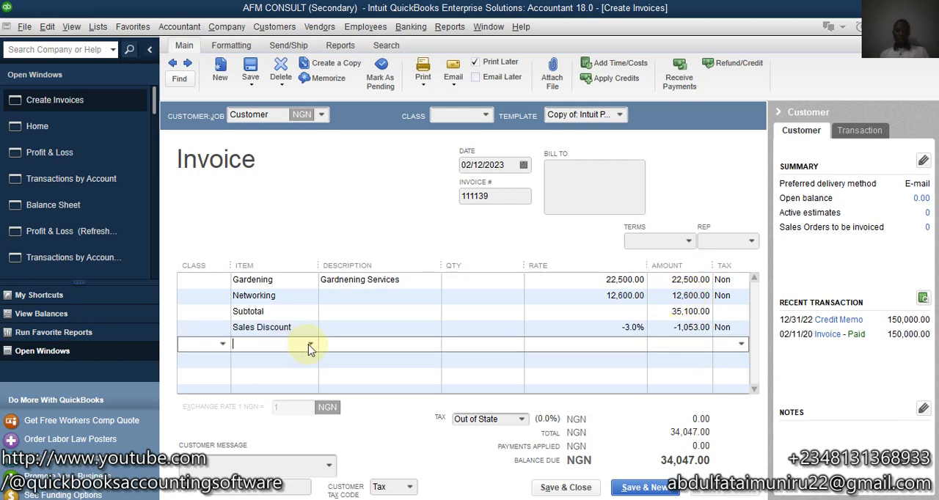
{"action": "left_click", "coordinate": [311, 345]}
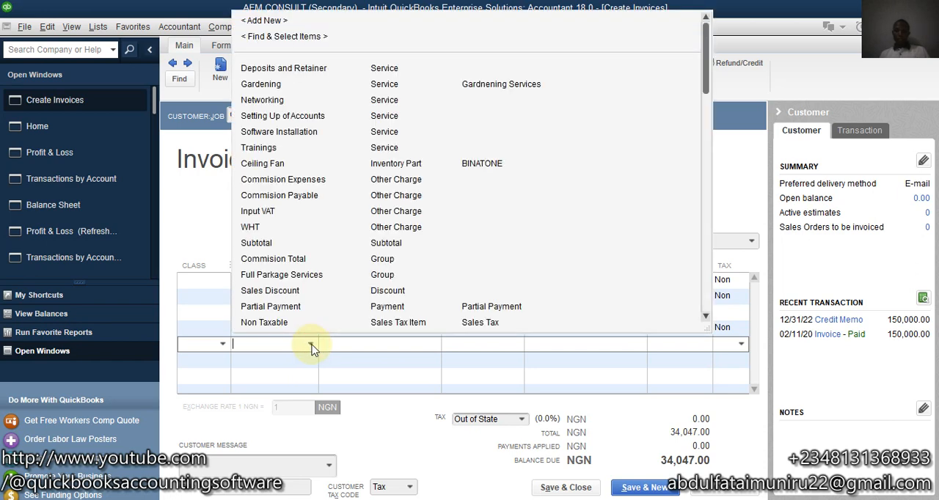
{"action": "left_click", "coordinate": [620, 353]}
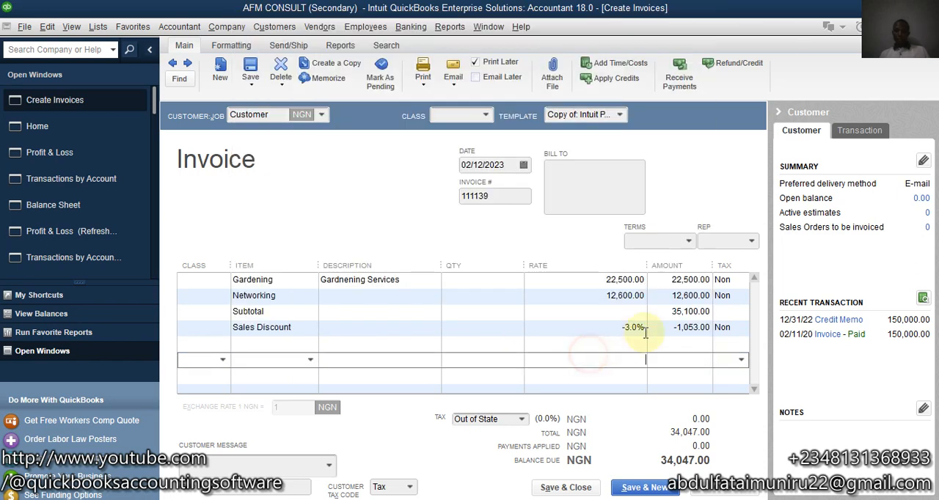
Step: Add the Trainings item as the fifth line of the invoice
{"action": "left_click", "coordinate": [287, 343]}
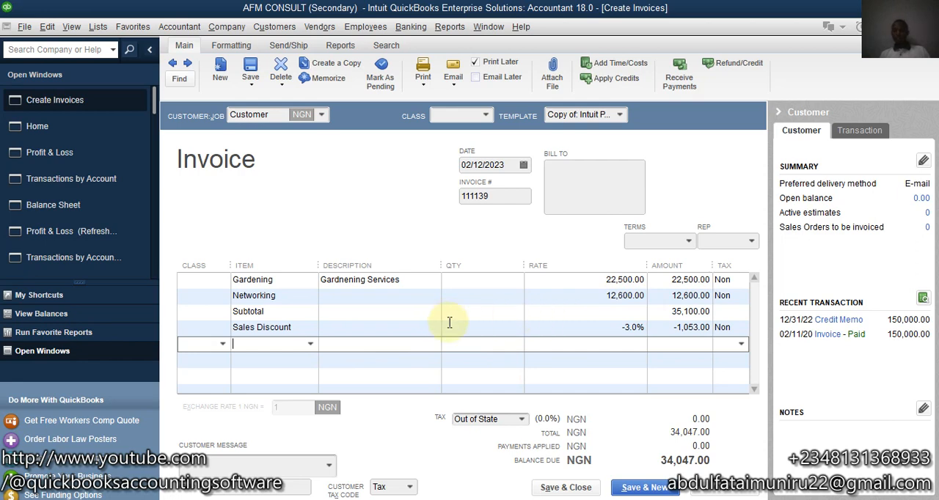
{"action": "left_click", "coordinate": [311, 345]}
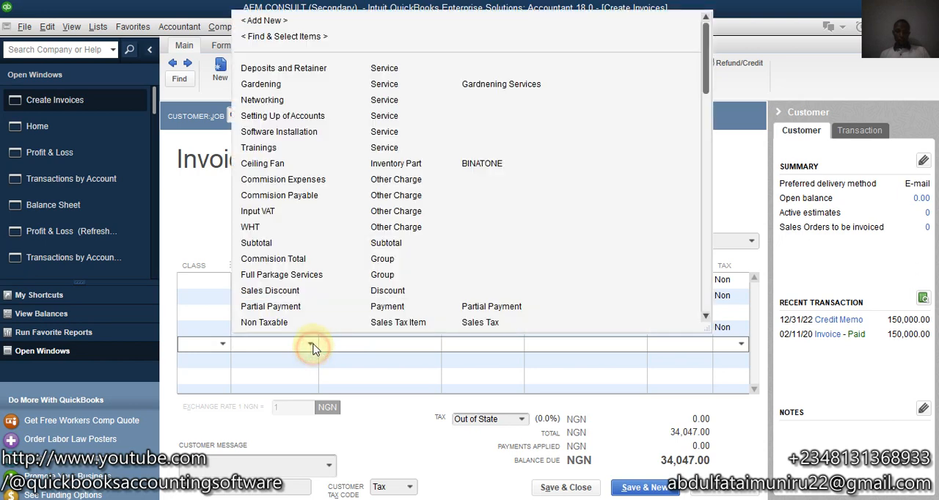
{"action": "left_click", "coordinate": [281, 151]}
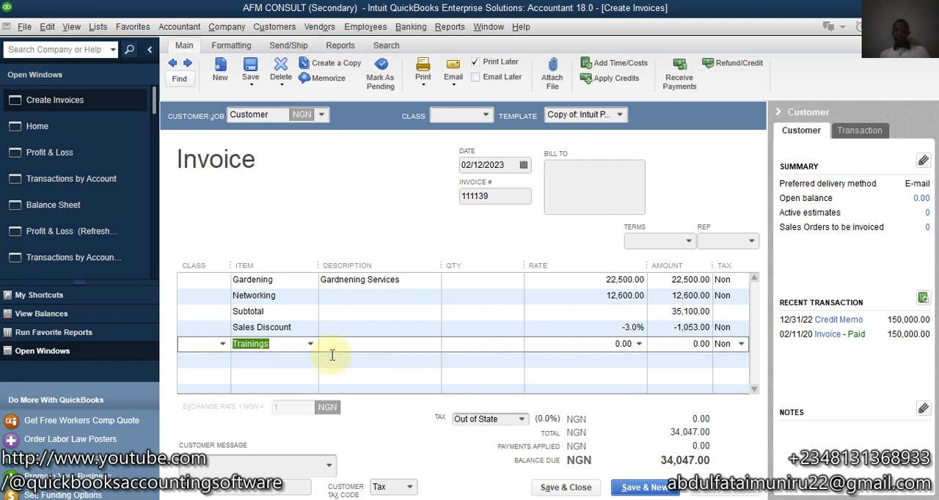
{"action": "left_click", "coordinate": [309, 345]}
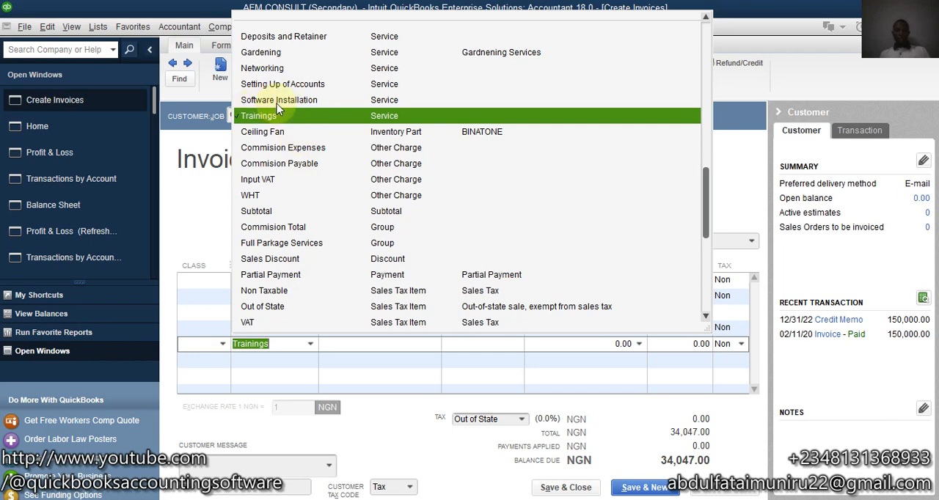
{"action": "left_click", "coordinate": [308, 335]}
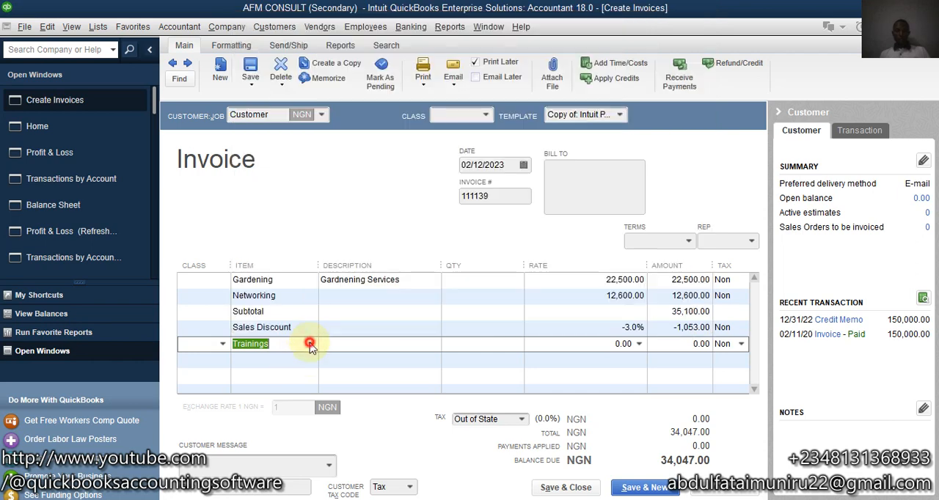
Step: Add a second Sales Discount item on the line below Trainings
{"action": "left_click", "coordinate": [277, 362]}
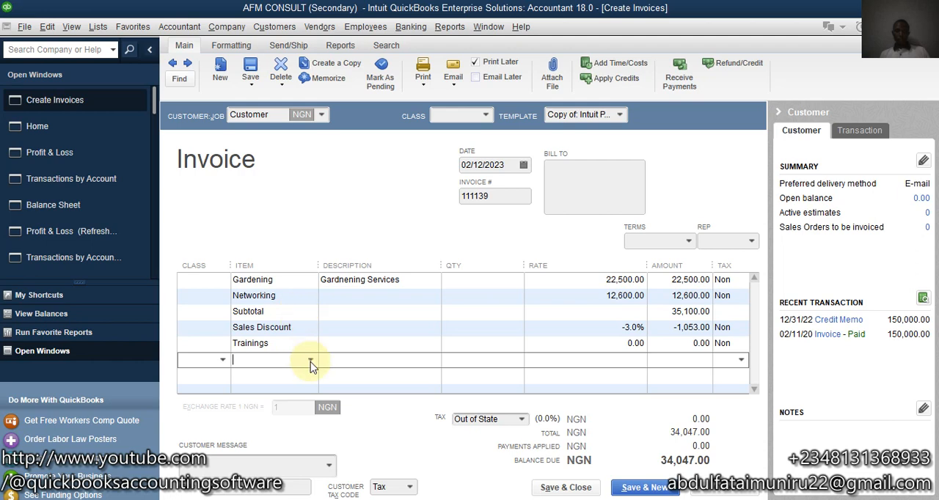
{"action": "left_click", "coordinate": [310, 360]}
{"action": "type", "text": "Sales Discount"}
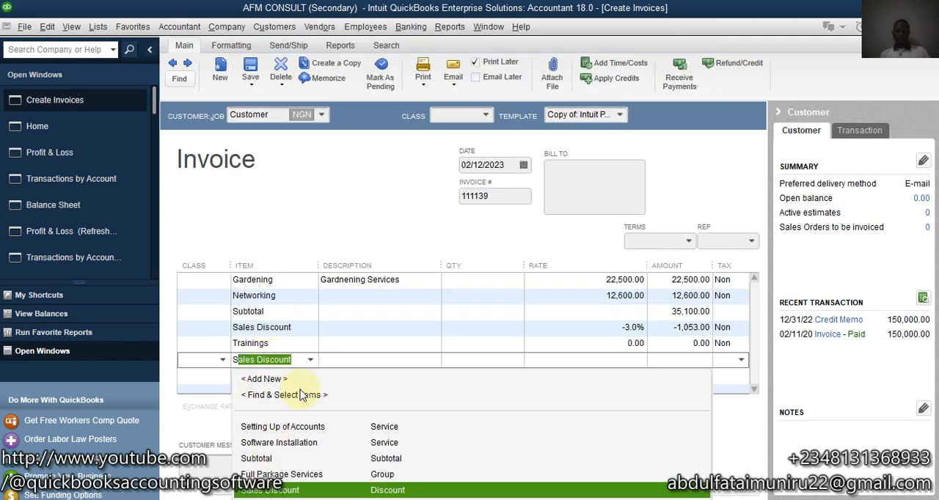
{"action": "left_click", "coordinate": [291, 490]}
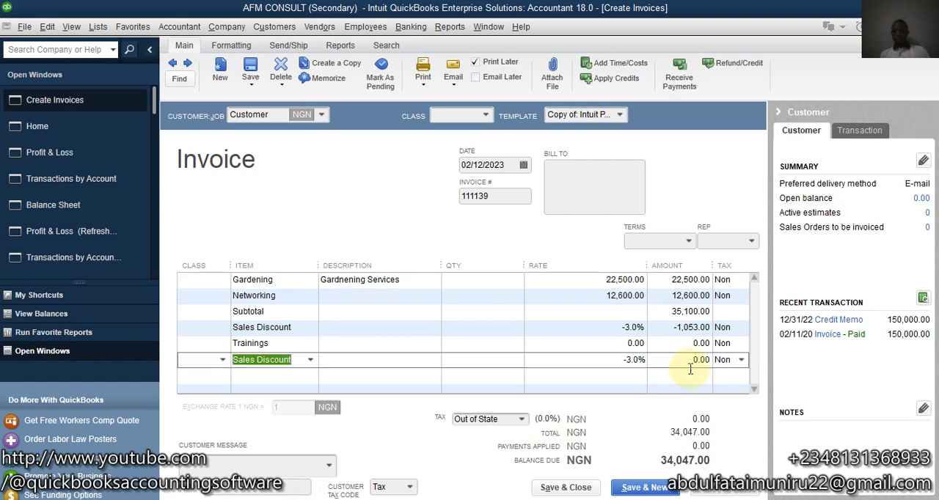
Step: Set the amount of the Trainings line to 50,000
{"action": "left_click", "coordinate": [683, 344]}
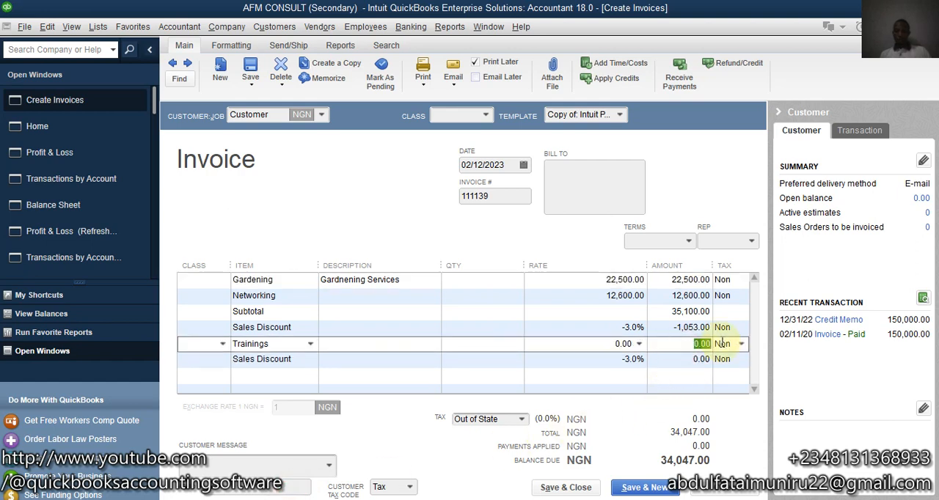
{"action": "type", "text": "500"}
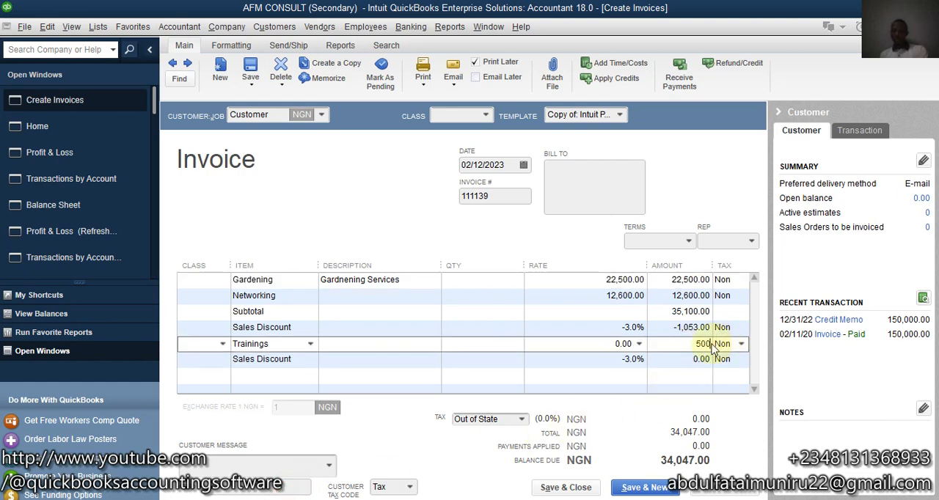
{"action": "type", "text": "00"}
{"action": "left_click", "coordinate": [667, 357]}
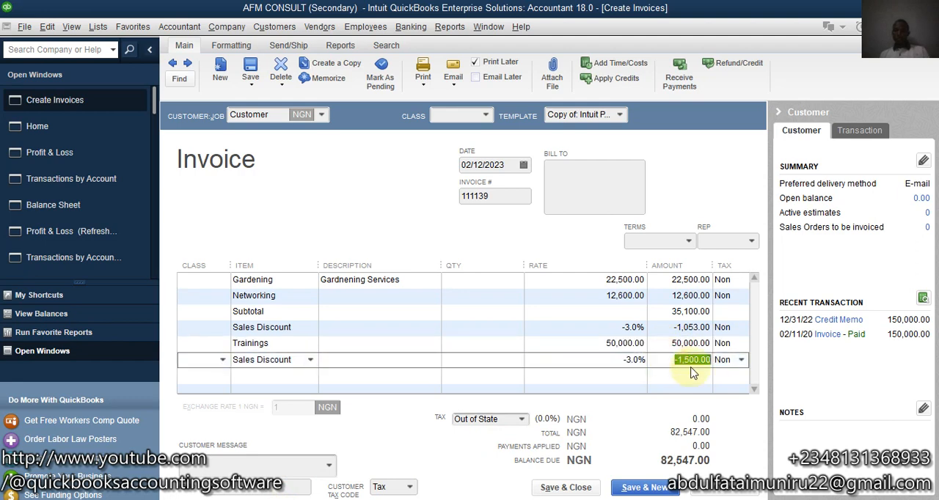
Step: Set the rate of the Sales Discount line below Trainings to -2.5%
{"action": "left_click", "coordinate": [631, 360]}
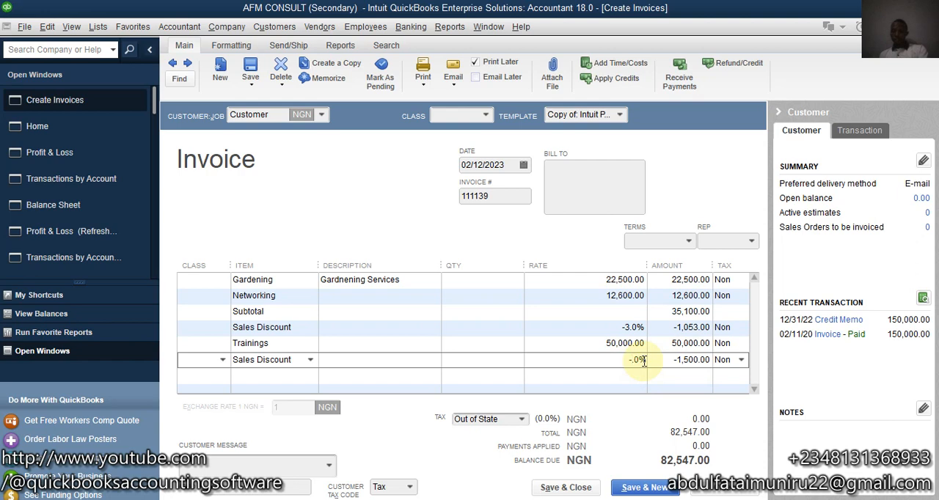
{"action": "type", "text": "2"}
{"action": "left_click", "coordinate": [638, 364]}
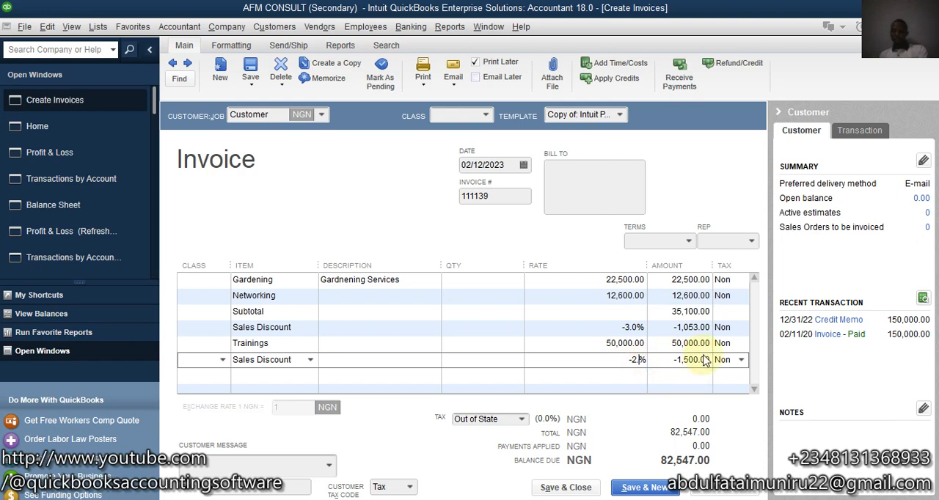
{"action": "type", "text": "5"}
{"action": "left_click", "coordinate": [674, 358]}
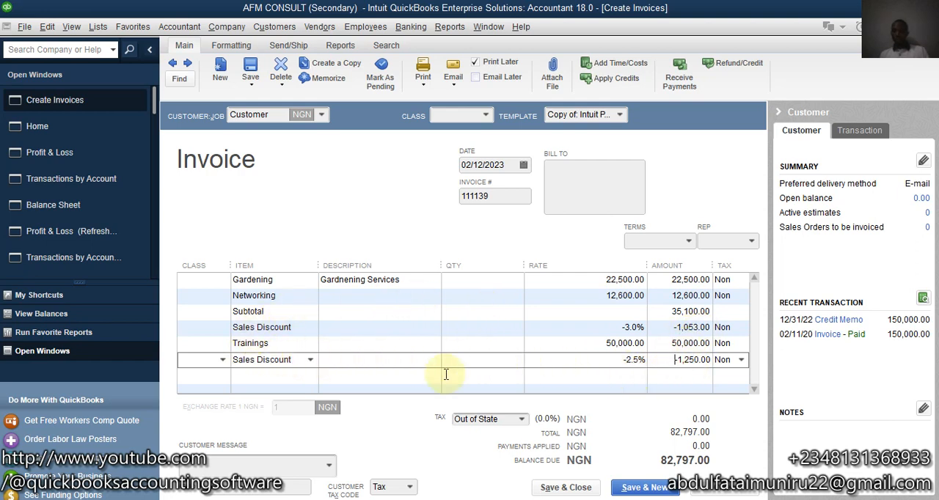
Step: Add the Software Installation item as the seventh invoice line with an amount of 78,500
{"action": "left_click", "coordinate": [304, 379]}
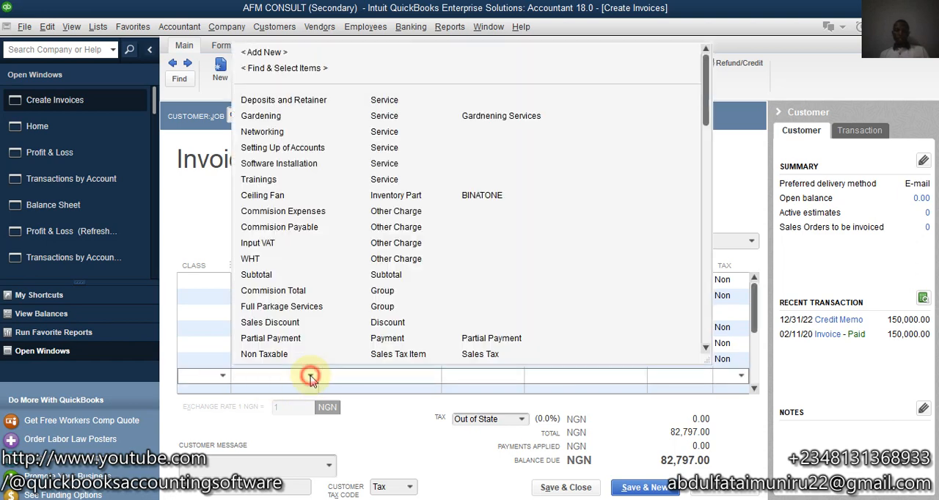
{"action": "left_click", "coordinate": [311, 378]}
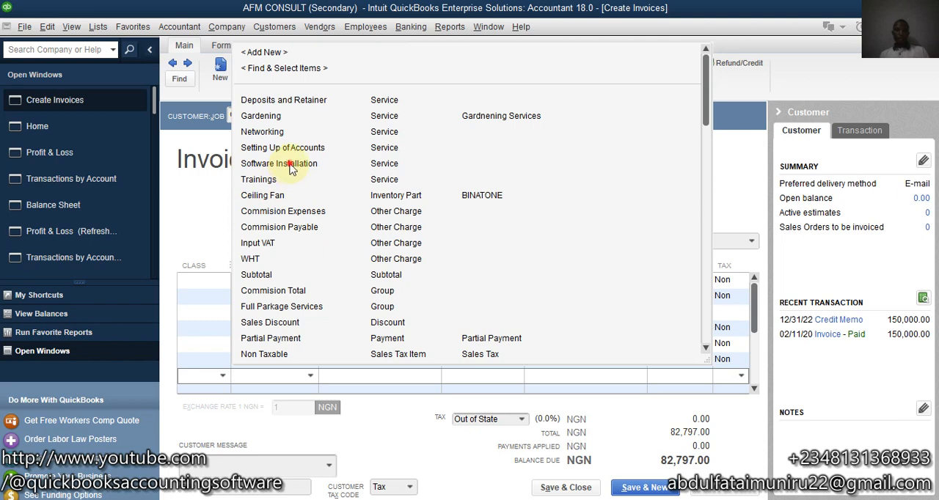
{"action": "left_click", "coordinate": [290, 168]}
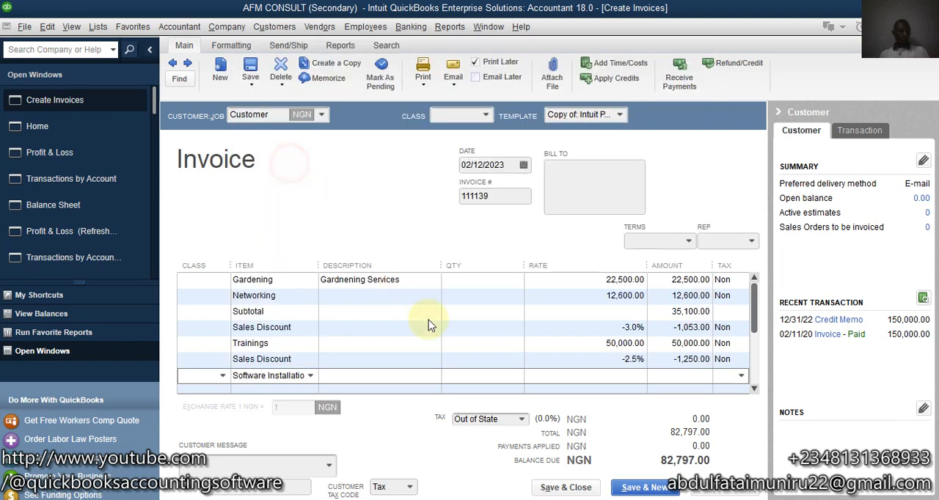
{"action": "left_click", "coordinate": [682, 375]}
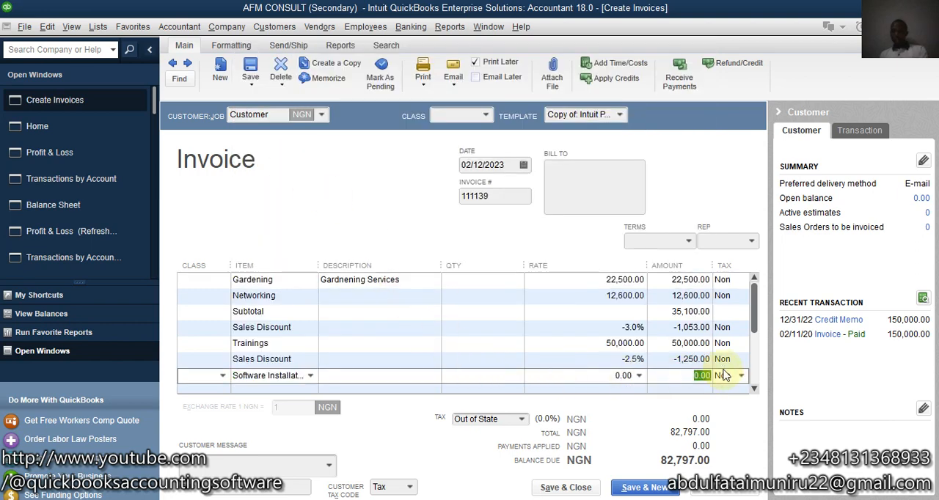
{"action": "type", "text": "2"}
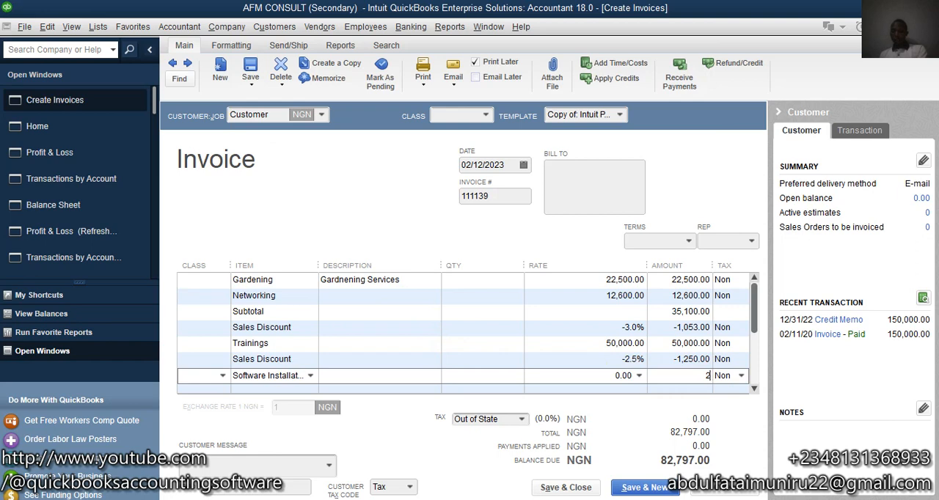
{"action": "type", "text": "8500"}
{"action": "left_click", "coordinate": [664, 360]}
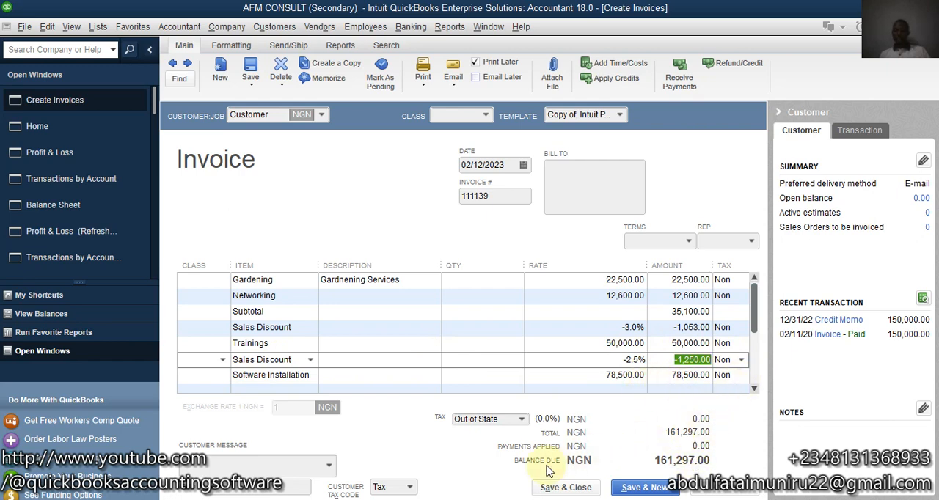
Step: Open the Windows Calculator and move it aside so the invoice's amount column stays visible
{"action": "key", "text": "super+s"}
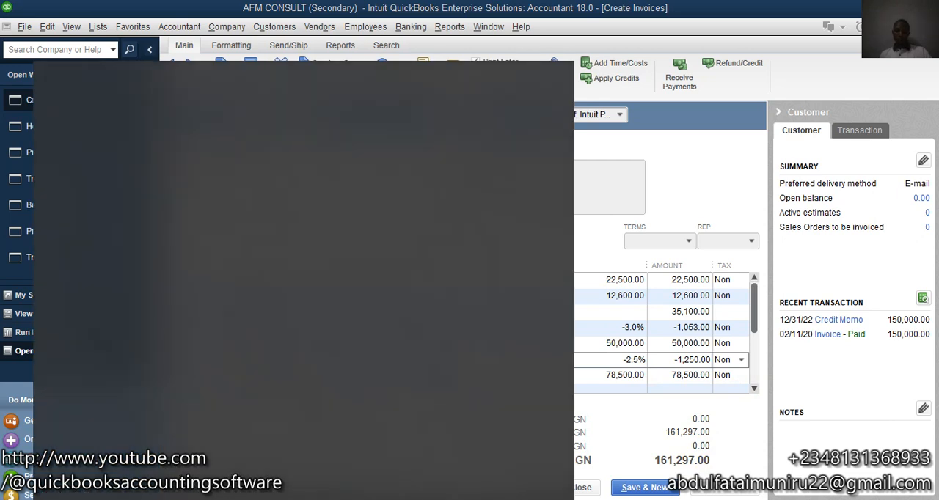
{"action": "type", "text": "cal"}
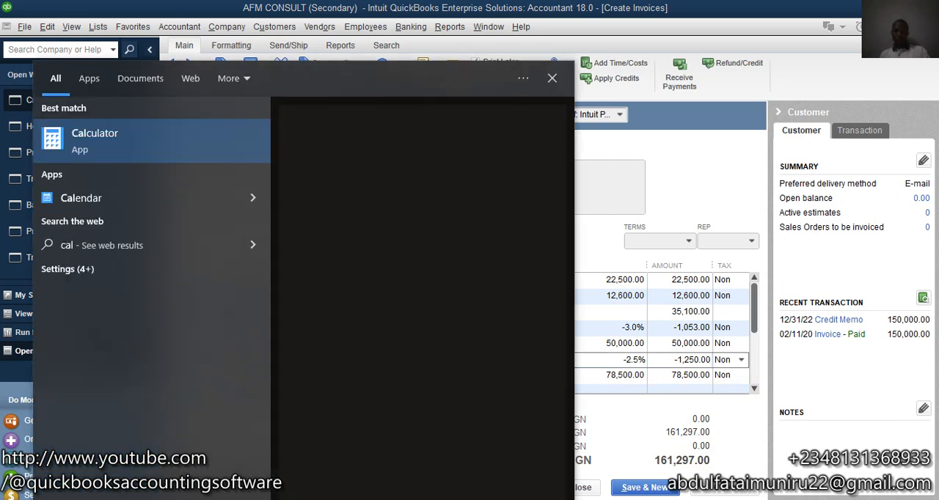
{"action": "type", "text": "cul"}
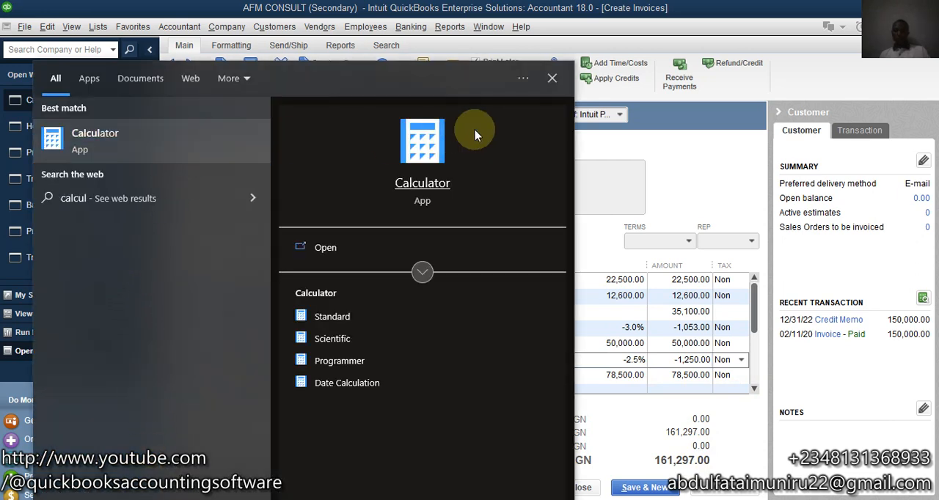
{"action": "left_click", "coordinate": [448, 199]}
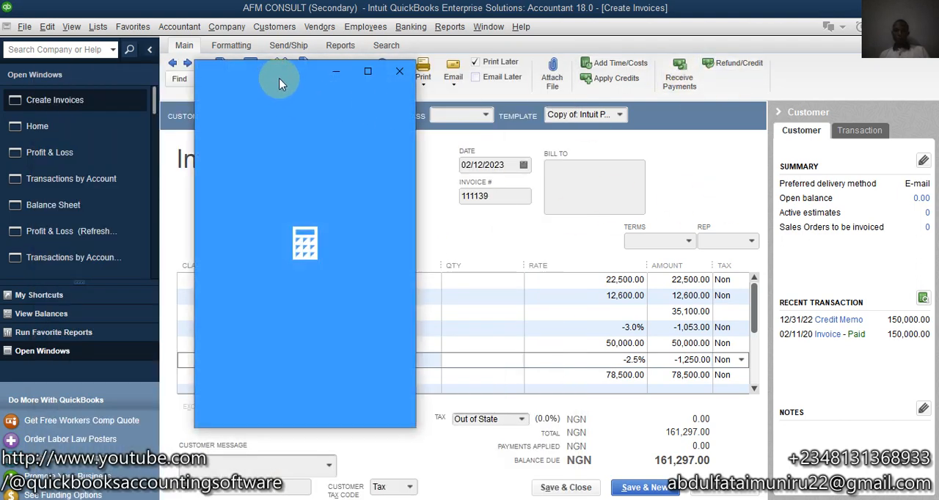
{"action": "left_click", "coordinate": [292, 76]}
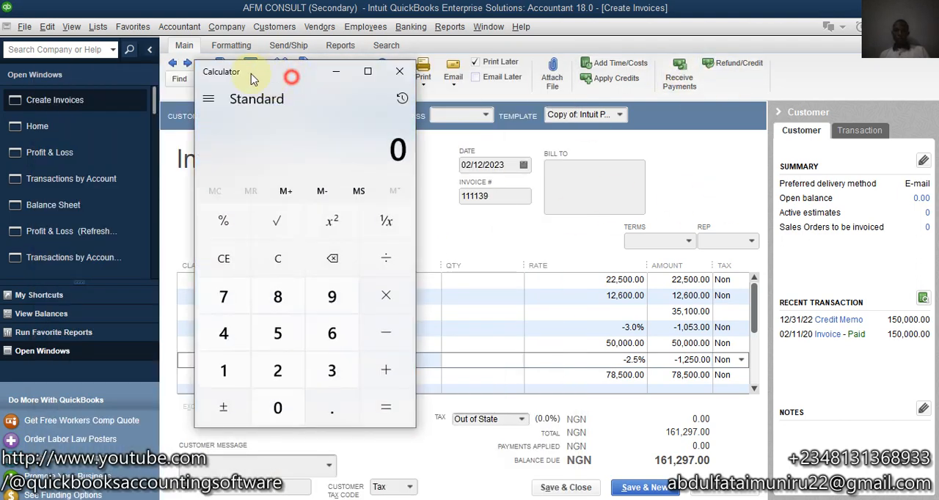
{"action": "left_click_drag", "start_coordinate": [251, 77], "coordinate": [205, 62]}
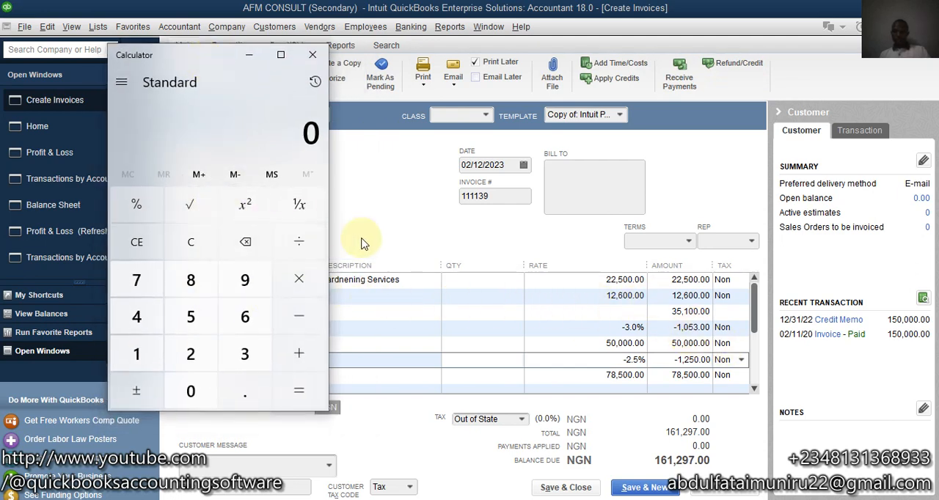
Step: Calculate the discounted subtotal of Gardening and Networking by subtracting 1,053 from 35,100
{"action": "type", "text": "35100 "}
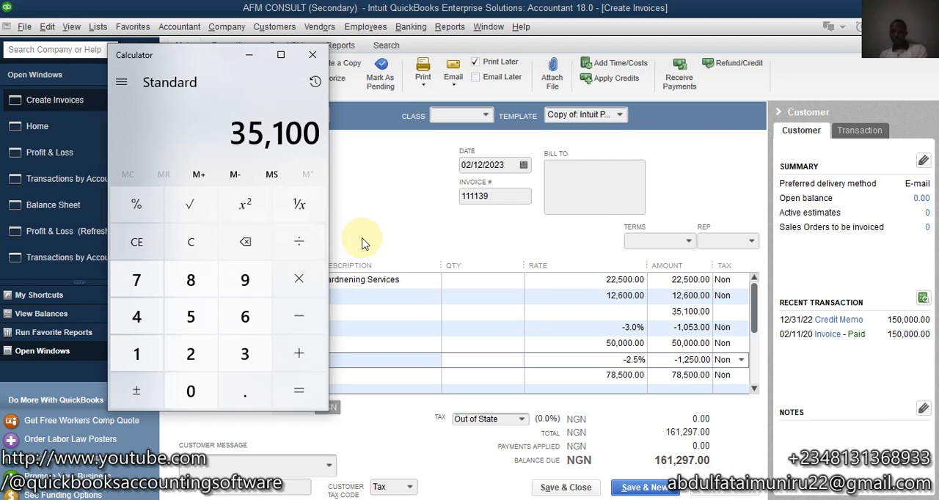
{"action": "type", "text": "- 1,053"}
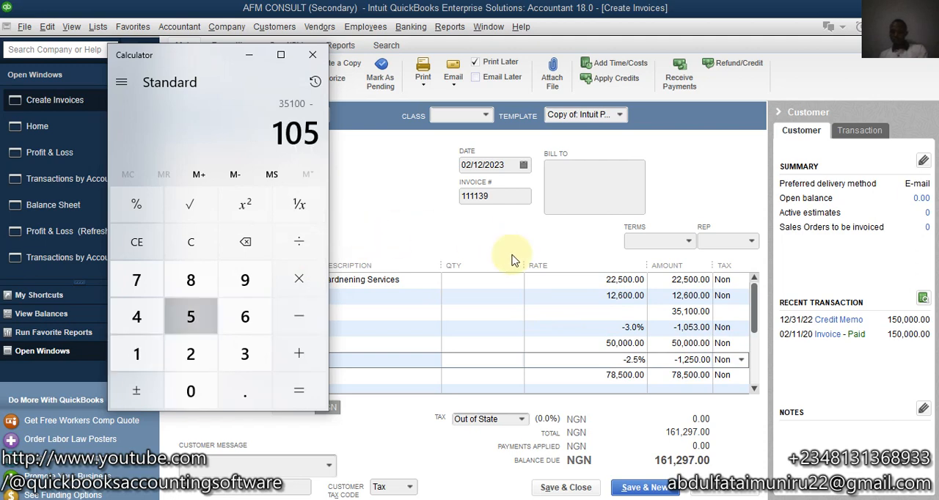
{"action": "key", "text": "Return"}
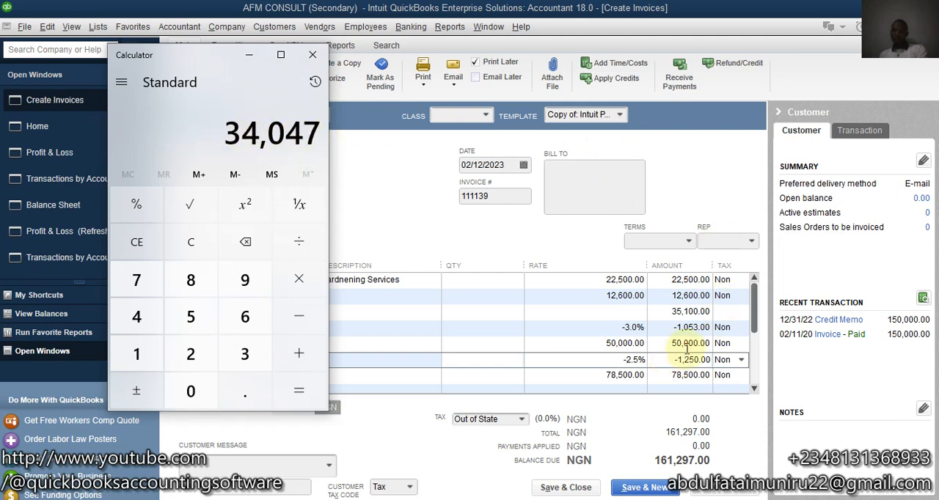
Step: Calculate the discounted Trainings amount by subtracting 1,250 from 50,000
{"action": "key", "text": "Delete"}
{"action": "type", "text": "50"}
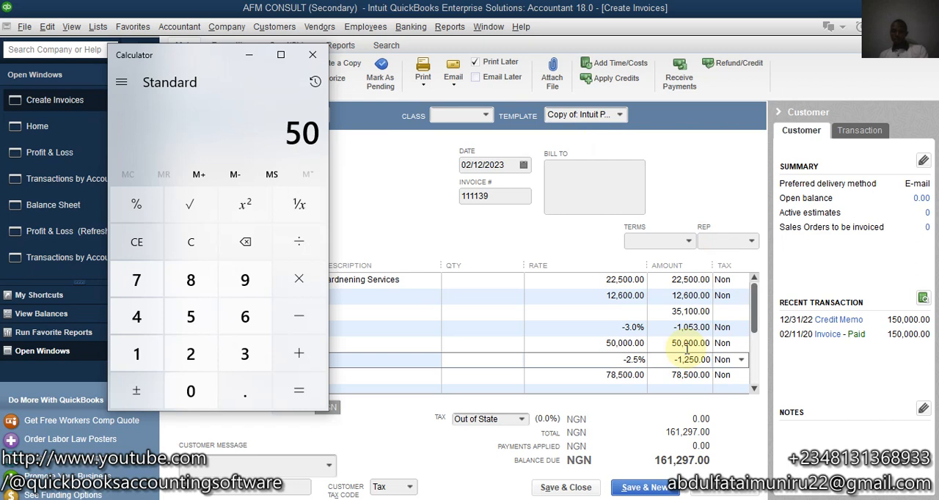
{"action": "type", "text": ",000"}
{"action": "key", "text": "minus"}
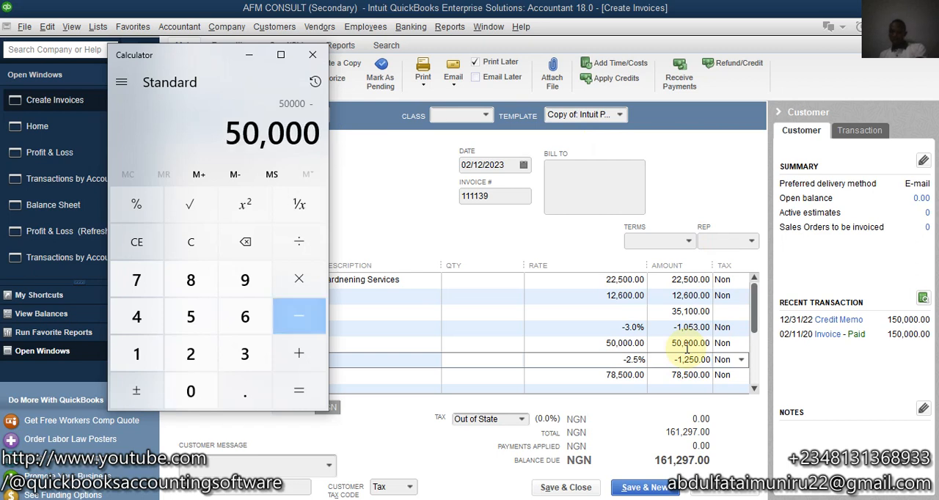
{"action": "type", "text": "1,250"}
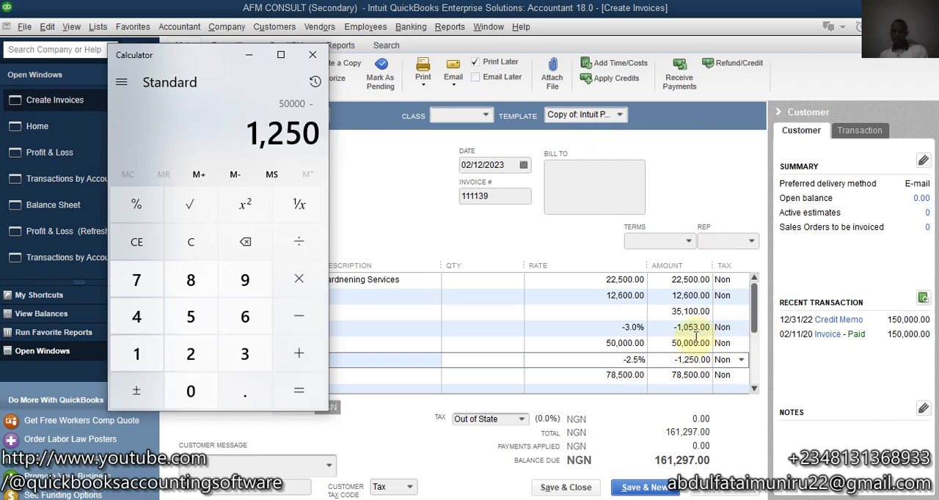
{"action": "key", "text": "Return"}
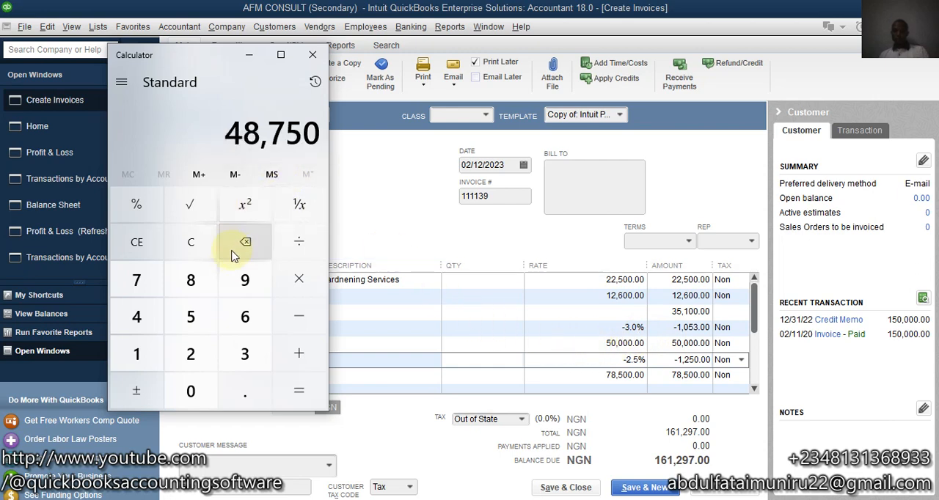
Step: Add 34,047 and 78,500 to the discounted Trainings amount to check the invoice total, and close the calculator
{"action": "left_click", "coordinate": [300, 361]}
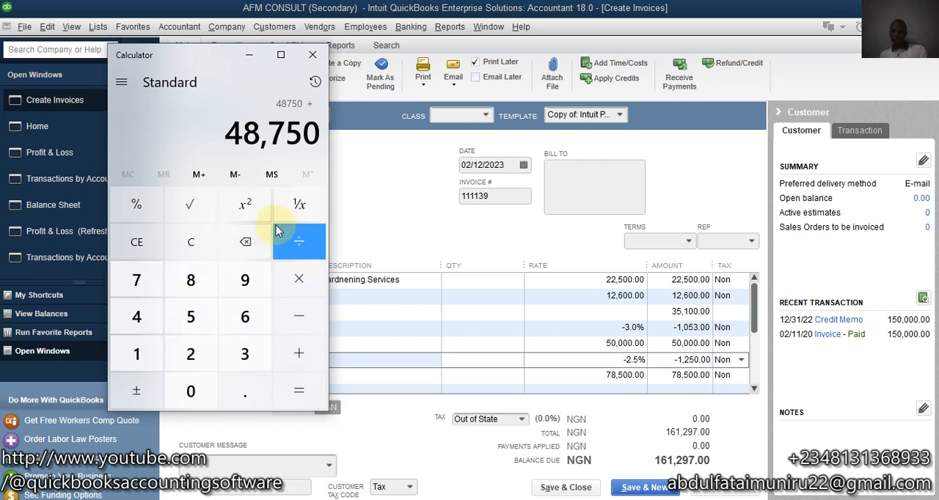
{"action": "type", "text": "34,047"}
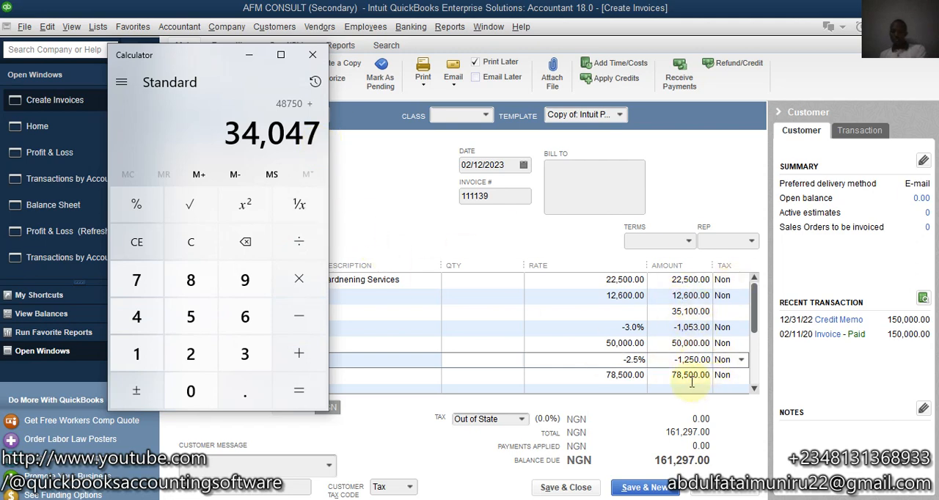
{"action": "key", "text": "plus"}
{"action": "type", "text": "7"}
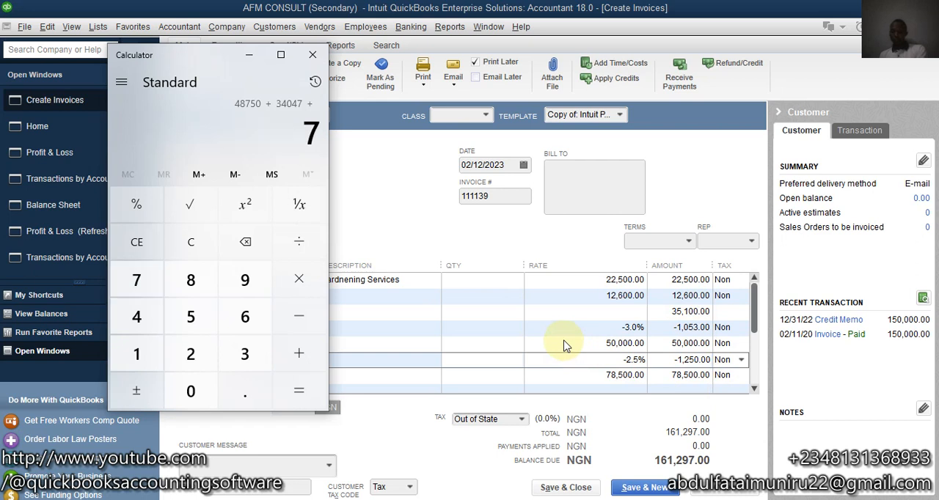
{"action": "type", "text": "8,500"}
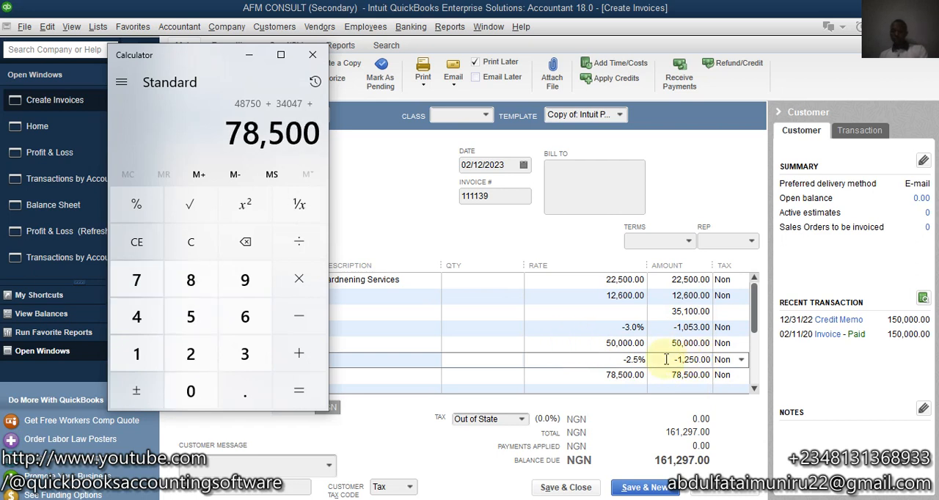
{"action": "key", "text": "Return"}
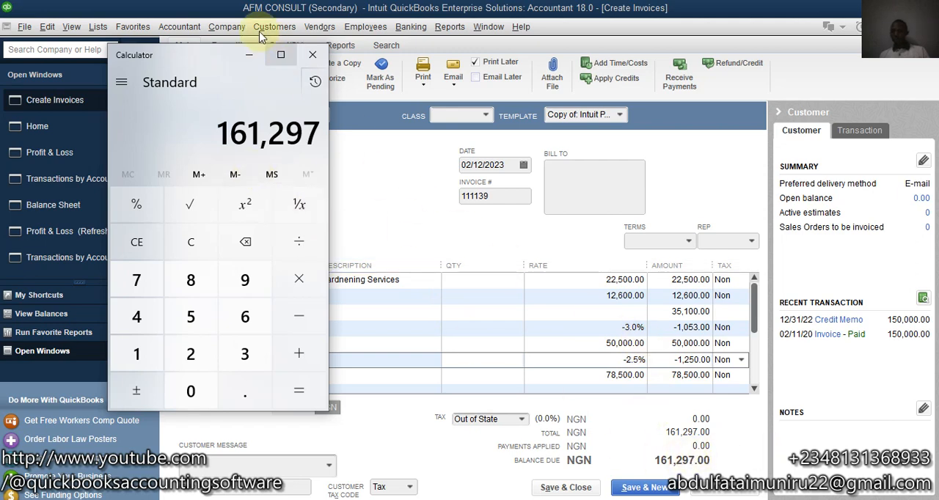
{"action": "left_click", "coordinate": [313, 54]}
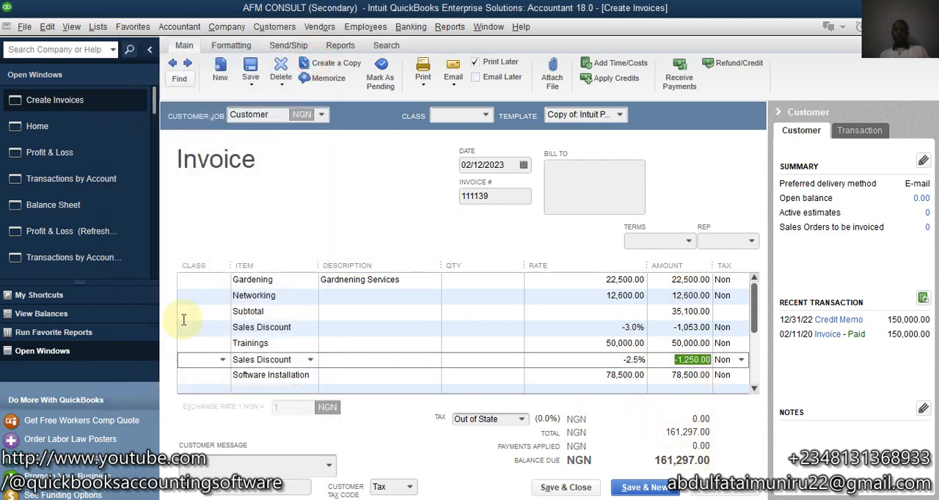
Step: Save and close the invoice without assigning classes, skipping the spelling corrections
{"action": "left_click", "coordinate": [582, 495]}
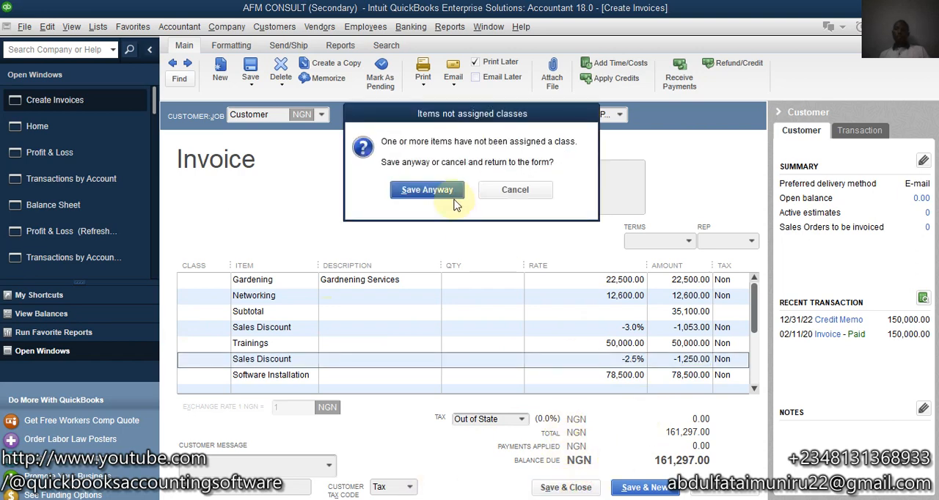
{"action": "left_click", "coordinate": [454, 189]}
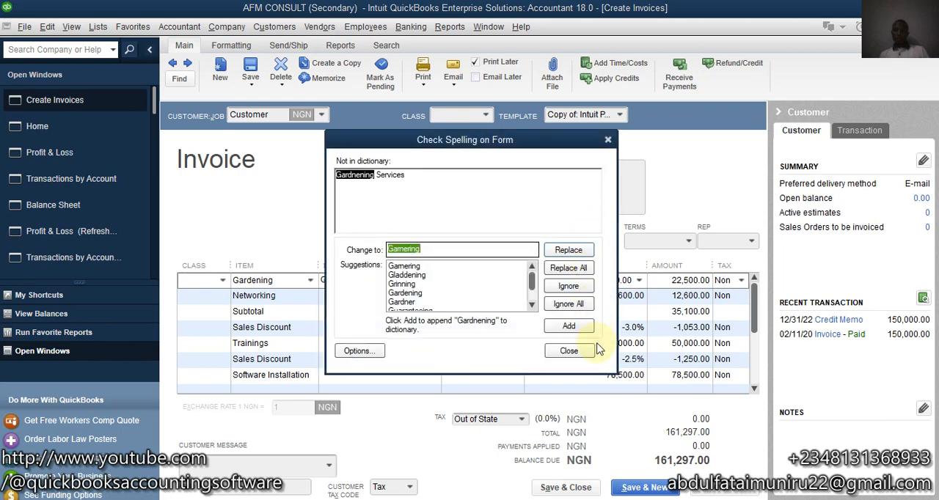
{"action": "left_click", "coordinate": [590, 350]}
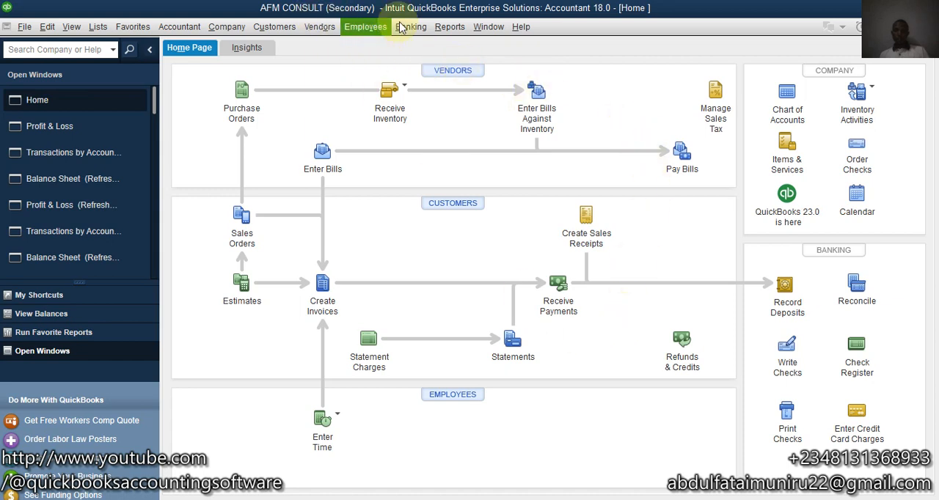
Step: Open the standard Profit & Loss report and refresh it for 02/12/2023 only
{"action": "left_click", "coordinate": [462, 27]}
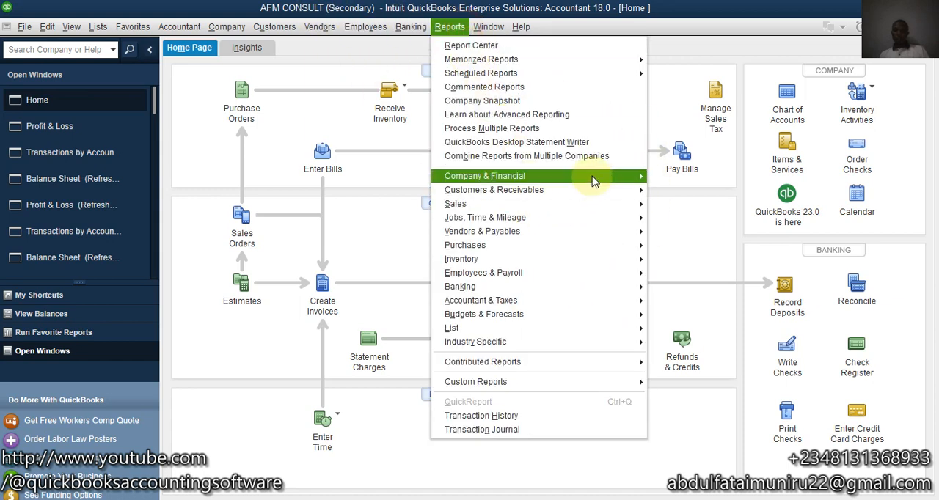
{"action": "mouse_move", "coordinate": [645, 177]}
{"action": "left_click", "coordinate": [747, 178]}
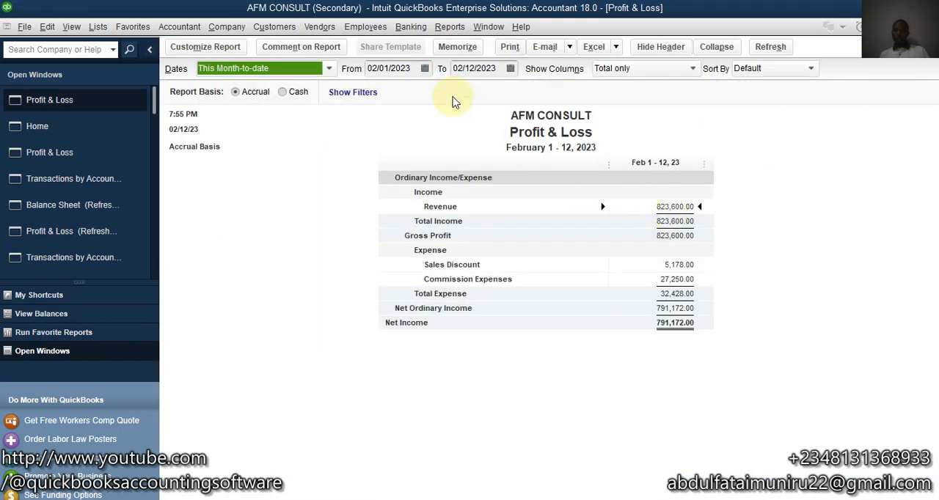
{"action": "left_click", "coordinate": [424, 68]}
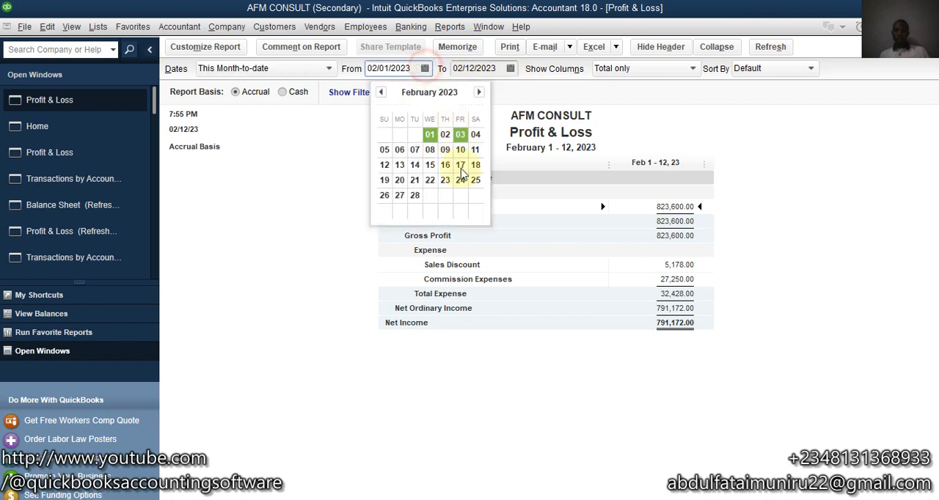
{"action": "left_click", "coordinate": [384, 165]}
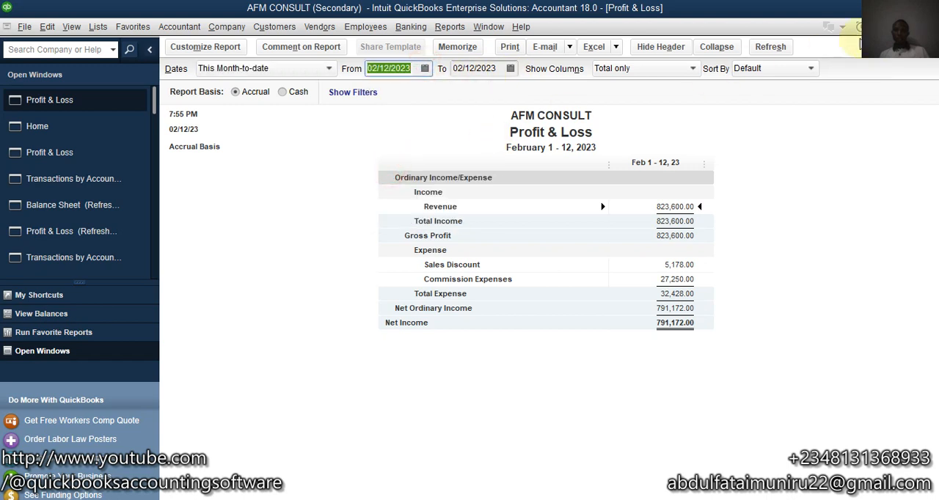
{"action": "left_click", "coordinate": [770, 46]}
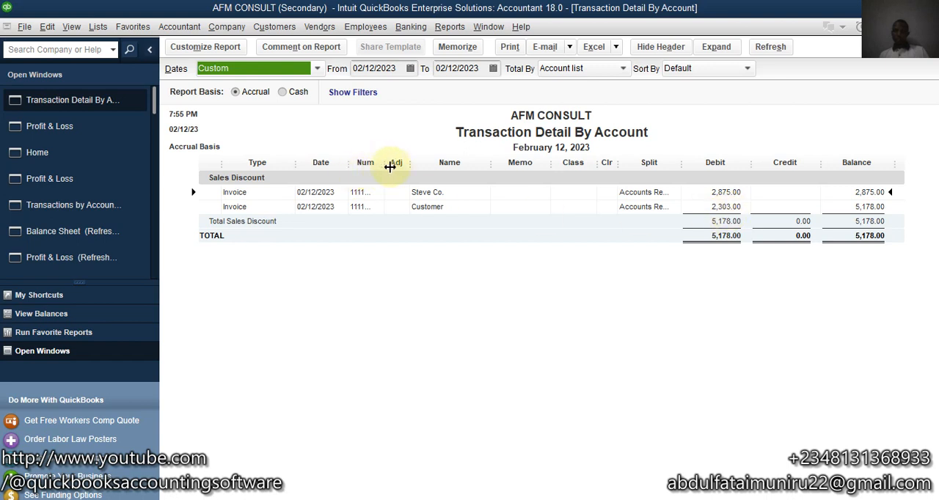
Step: Widen the Num column of the Sales Discount transaction detail and open the second listed invoice to review its discounts
{"action": "mouse_move", "coordinate": [389, 167]}
{"action": "left_mouse_down"}
{"action": "mouse_move", "coordinate": [452, 169]}
{"action": "mouse_move", "coordinate": [402, 168]}
{"action": "left_mouse_up"}
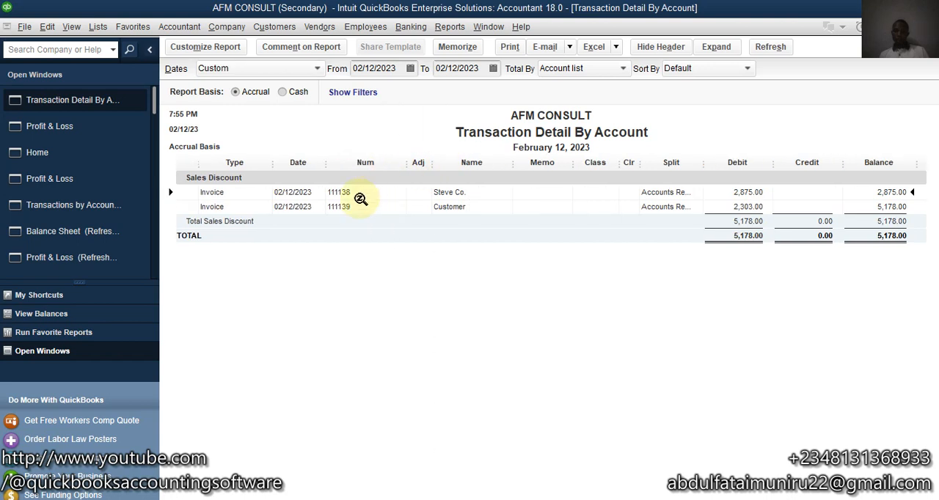
{"action": "double_click", "coordinate": [749, 207]}
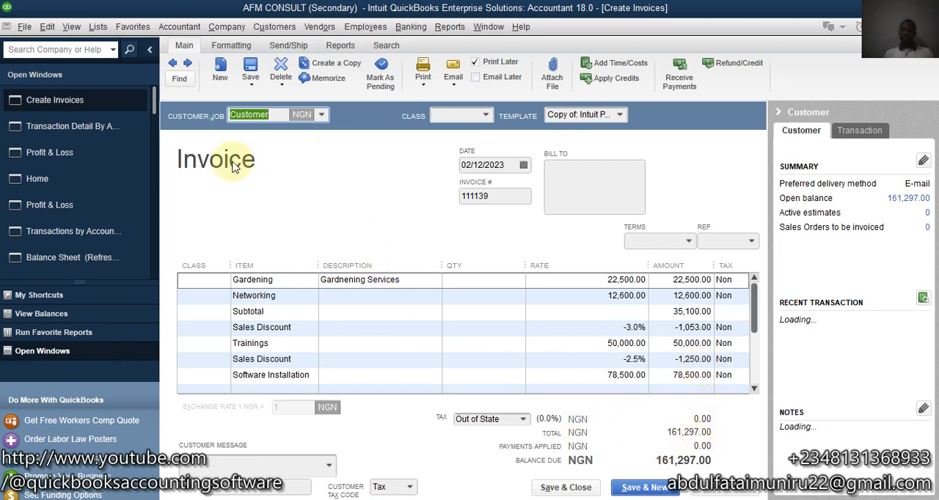
{"action": "left_click", "coordinate": [513, 194]}
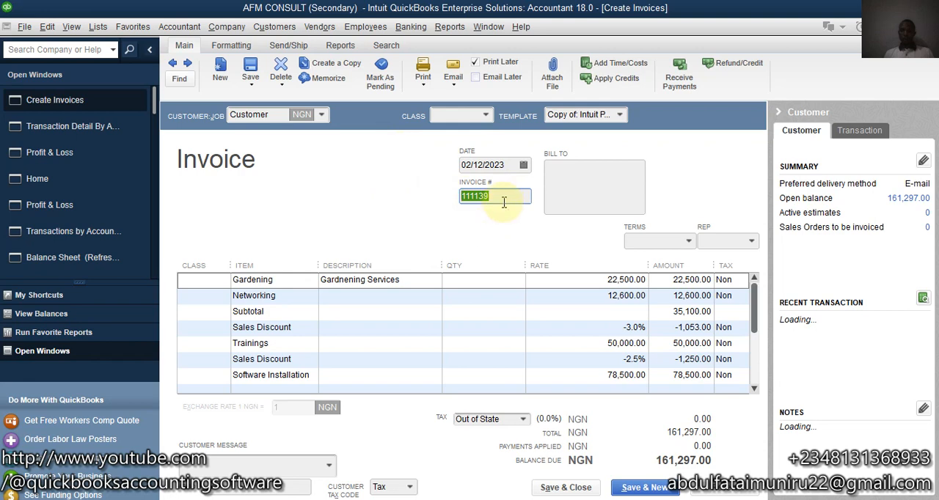
{"action": "left_click", "coordinate": [455, 26]}
{"action": "mouse_move", "coordinate": [488, 27]}
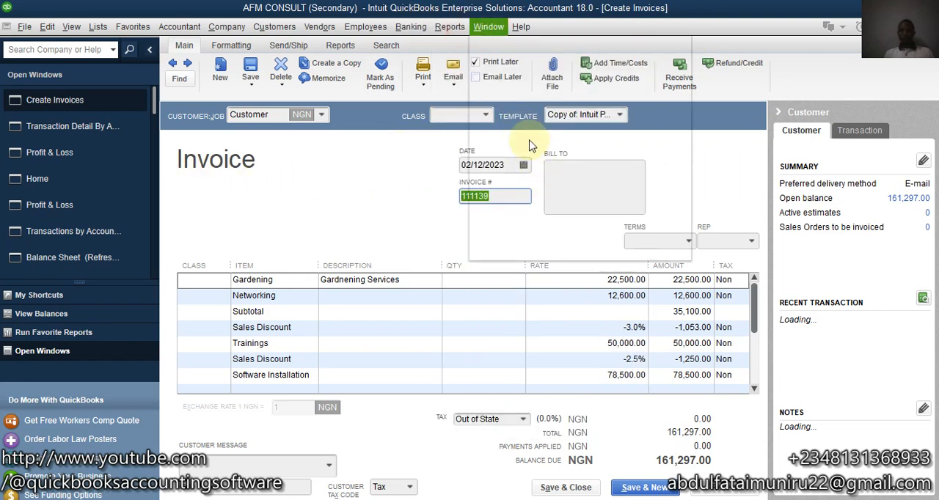
{"action": "left_click", "coordinate": [717, 210]}
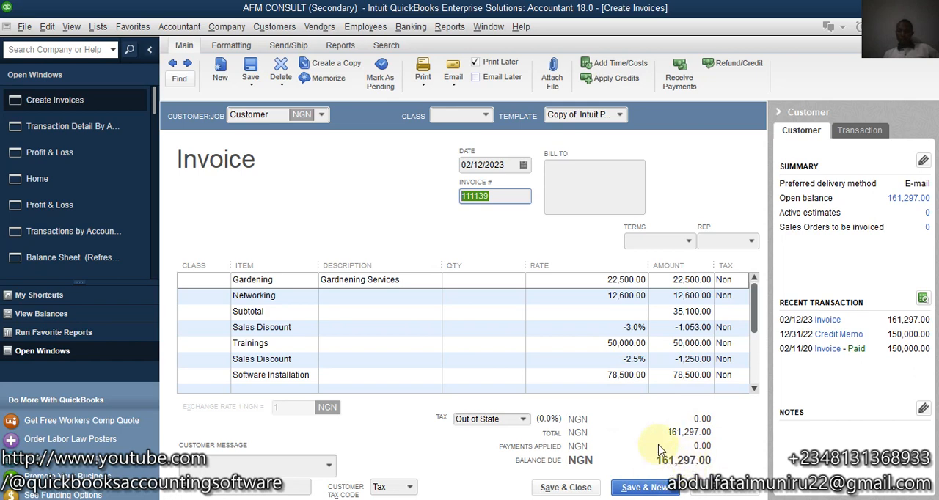
Step: Open the Revenue transaction detail from the 02/12/2023 Profit & Loss report and widen its Num column
{"action": "left_click", "coordinate": [84, 155]}
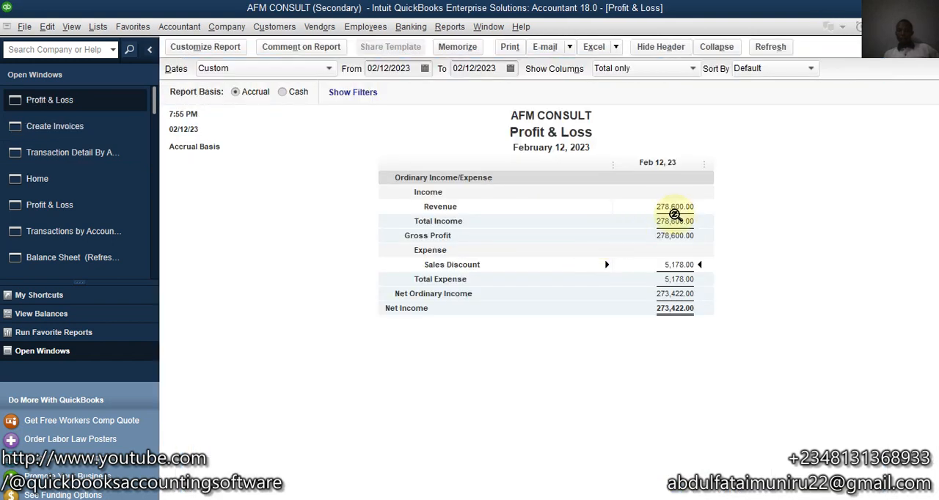
{"action": "double_click", "coordinate": [677, 207]}
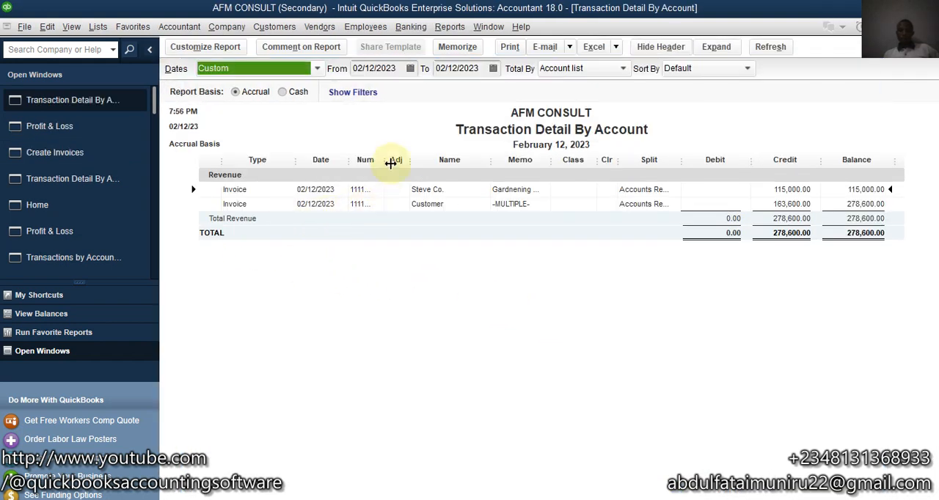
{"action": "left_click_drag", "start_coordinate": [392, 160], "coordinate": [398, 160]}
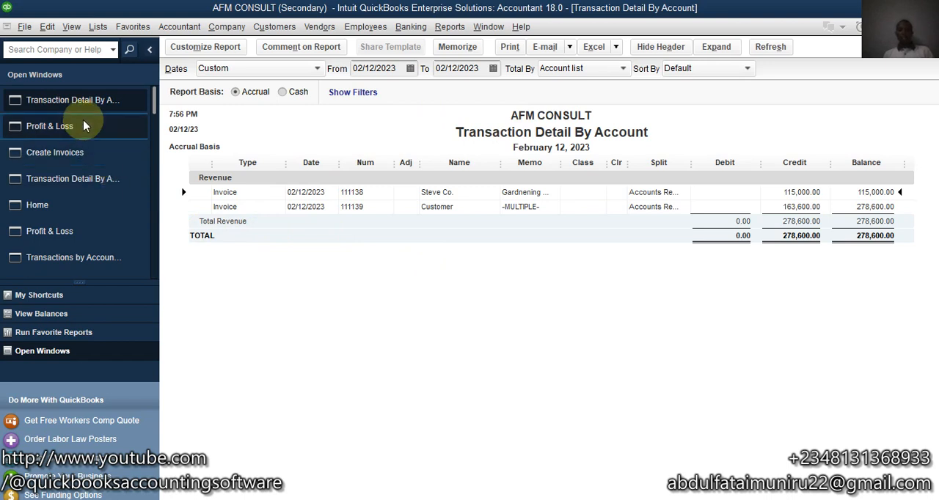
Step: Return to the Home page
{"action": "left_click", "coordinate": [74, 204]}
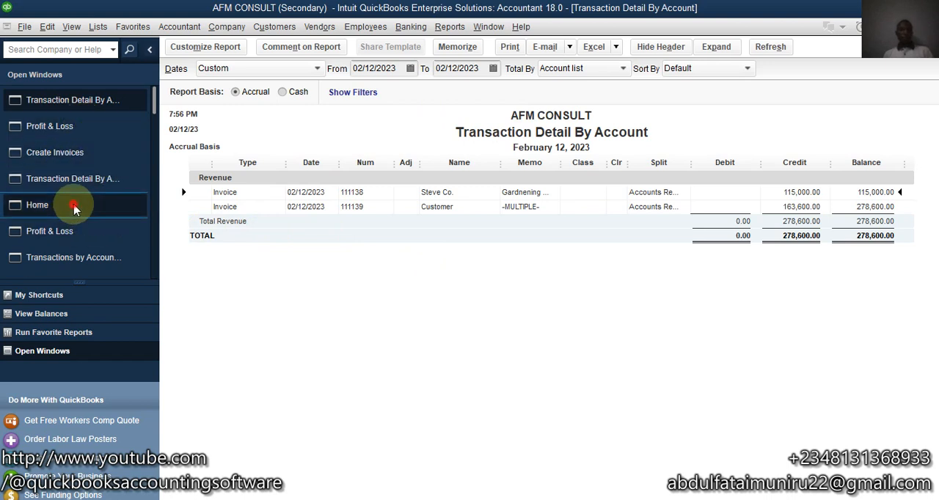